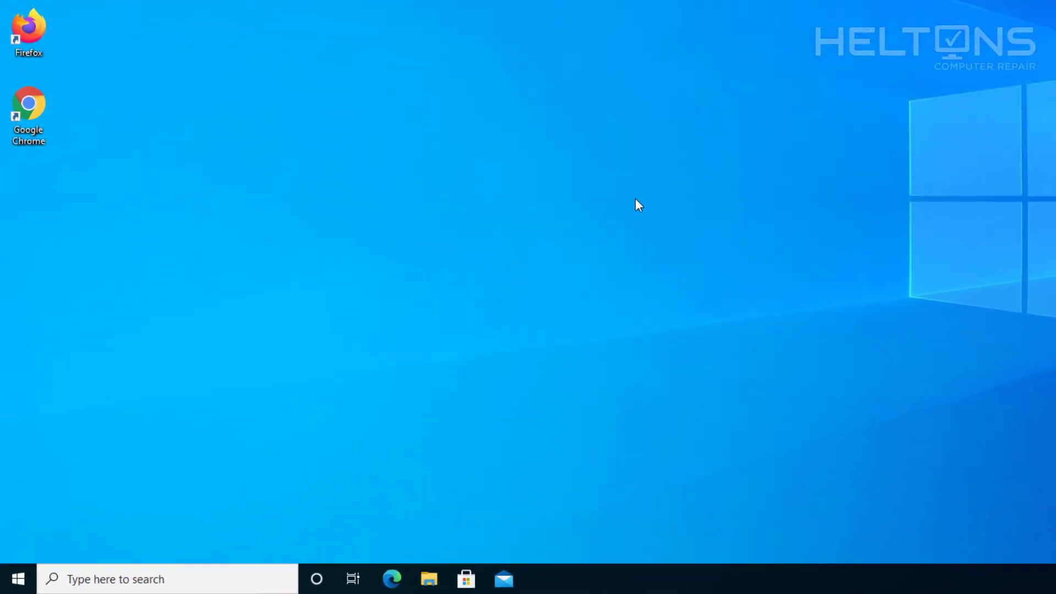
Search the Start menu for 'local group' and launch Edit group policy.
left_click(6, 585)
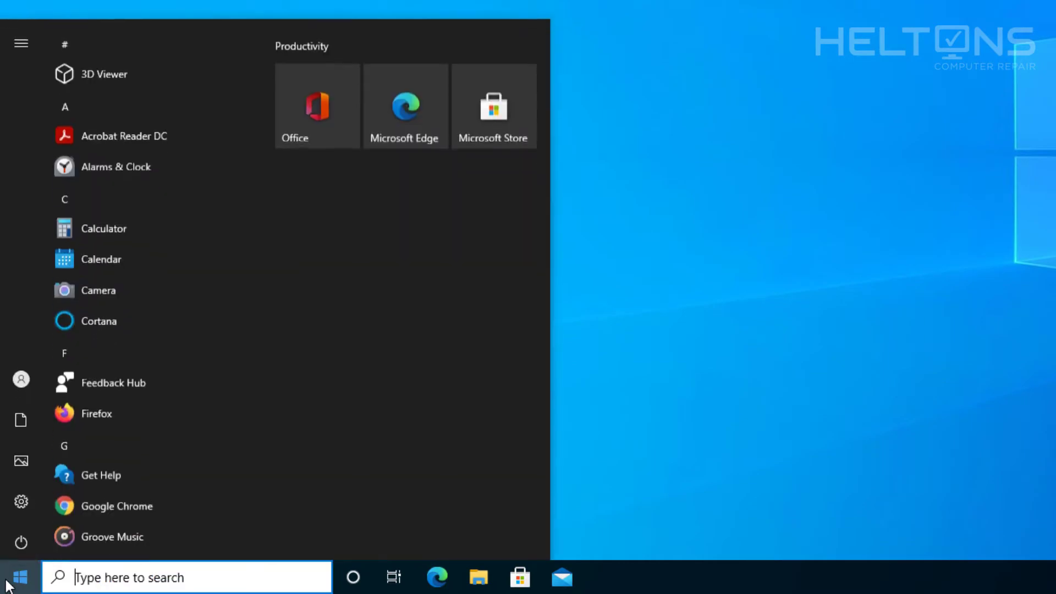
type("local group")
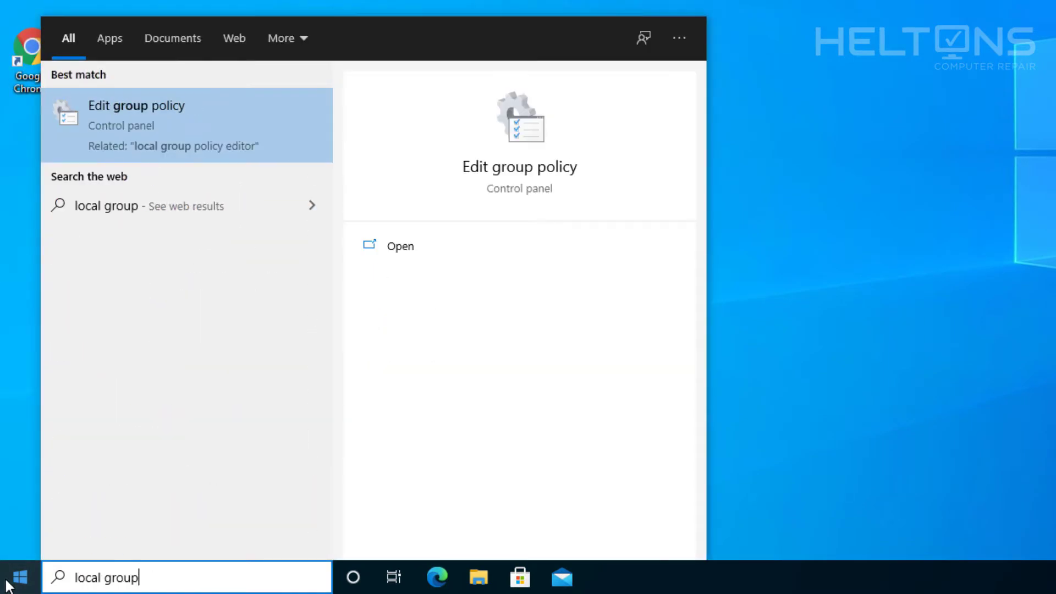
left_click(201, 122)
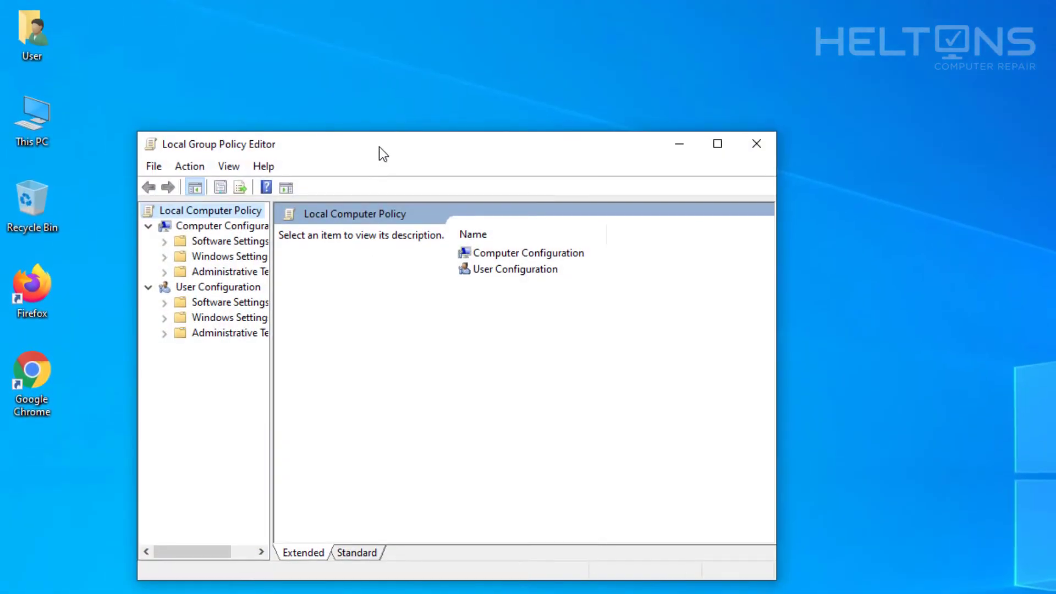
Maximize the editor, widen the tree, and open Administrative Templates > Windows Components > Windows Security > Notifications.
double_click(379, 146)
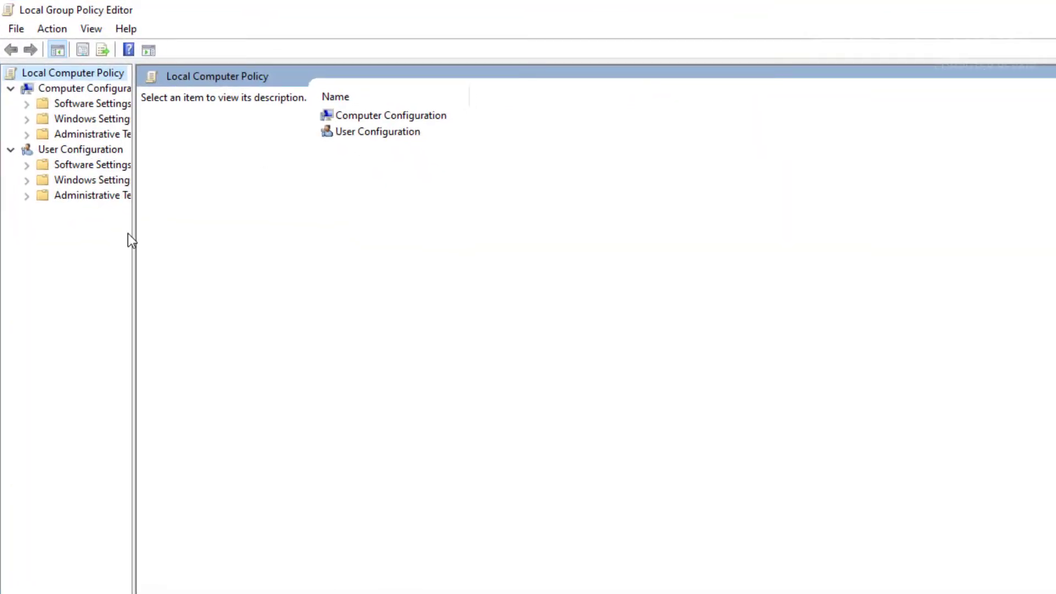
left_click_drag(135, 234, 212, 241)
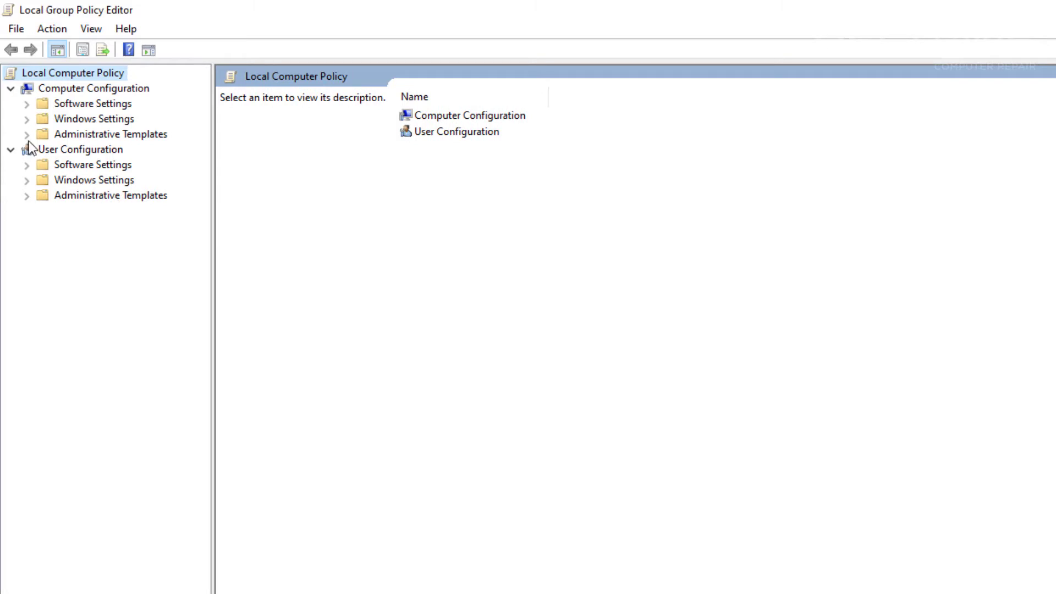
left_click(42, 92)
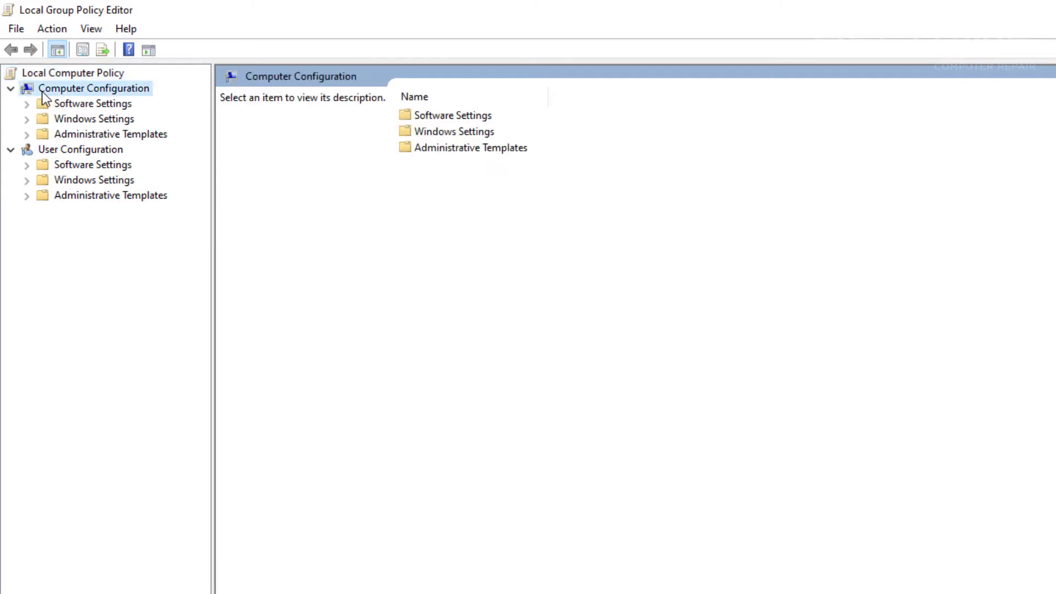
left_click(25, 135)
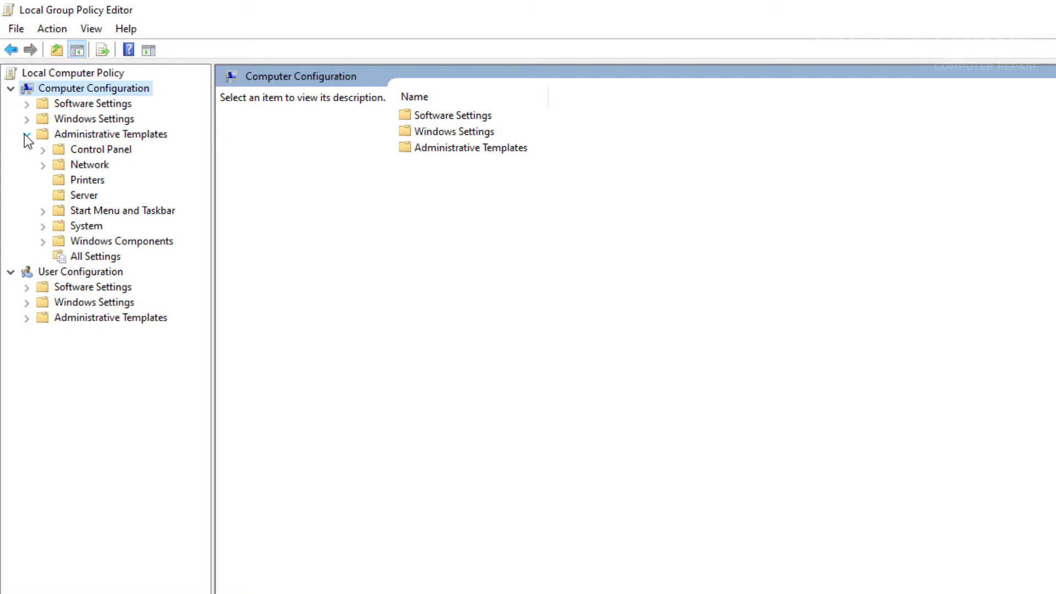
left_click(46, 237)
scroll(109, 391, "down", 15)
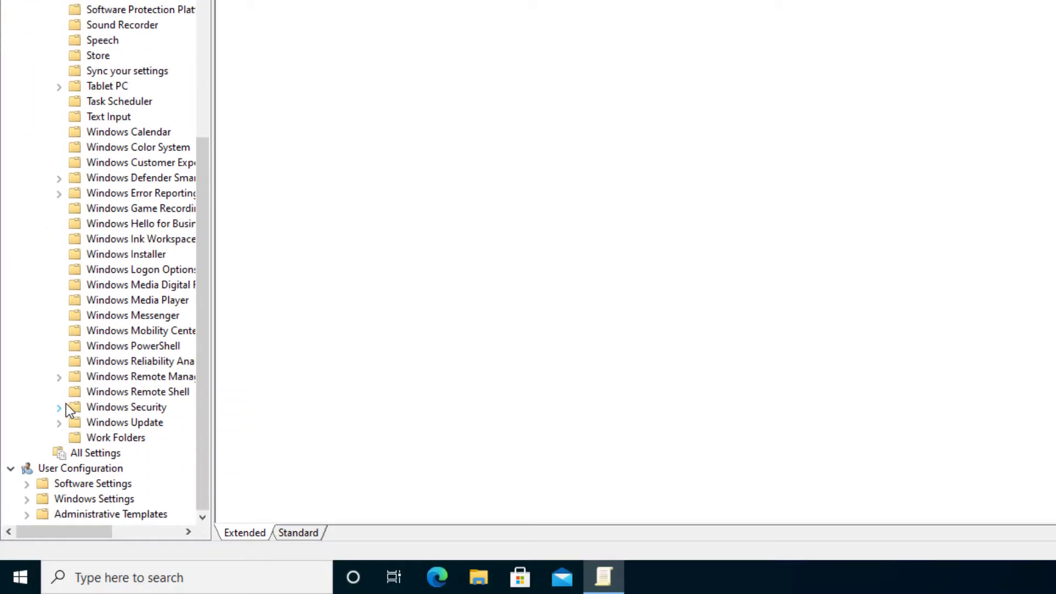
left_click(66, 406)
scroll(97, 385, "down", 2)
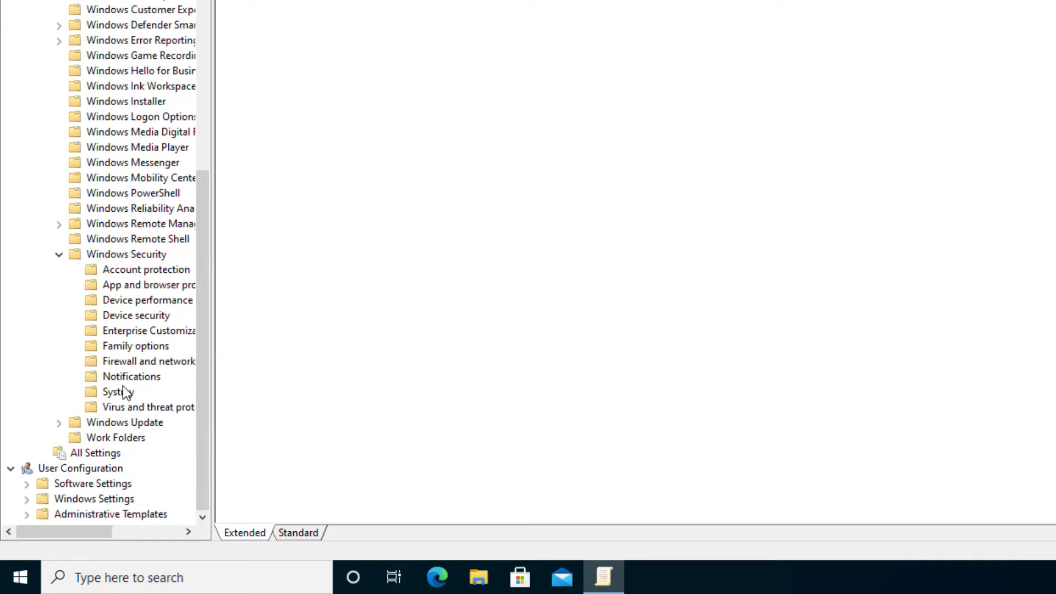
left_click(125, 377)
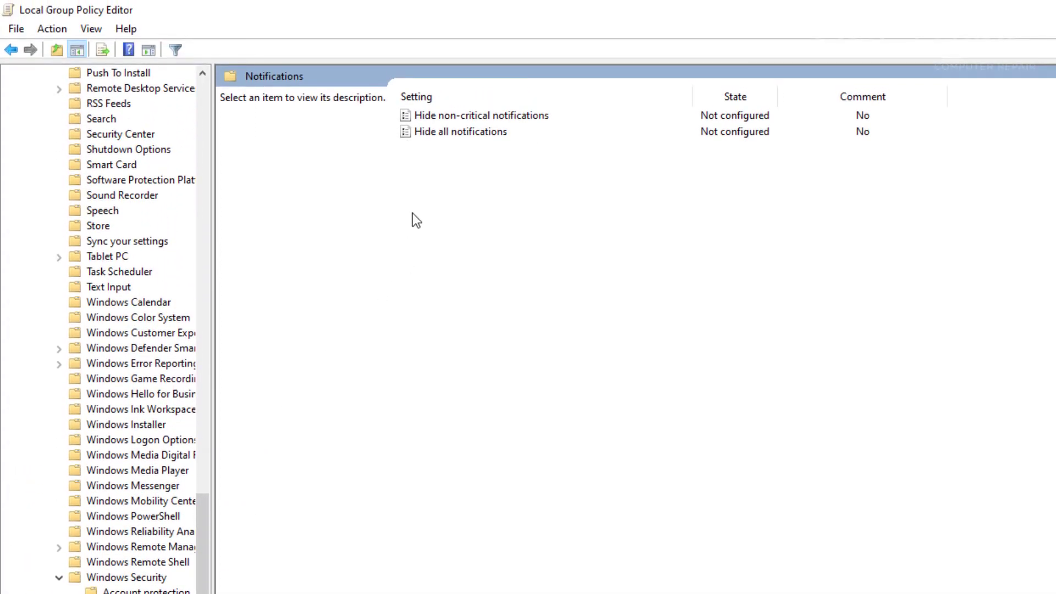
Set the Hide non-critical notifications policy to Enabled.
left_click(440, 115)
double_click(440, 115)
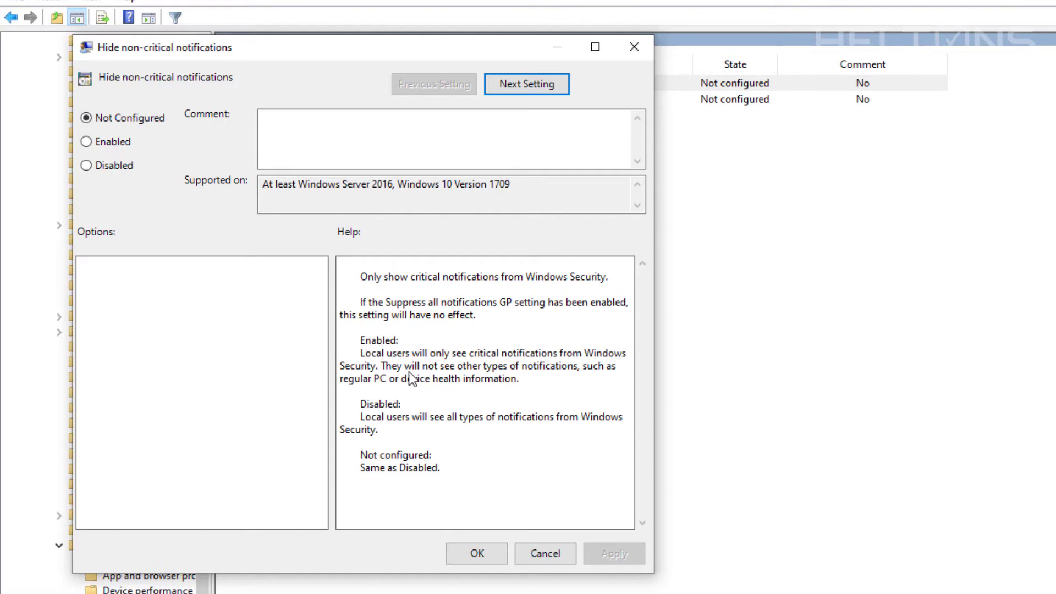
left_click(116, 143)
left_click(605, 555)
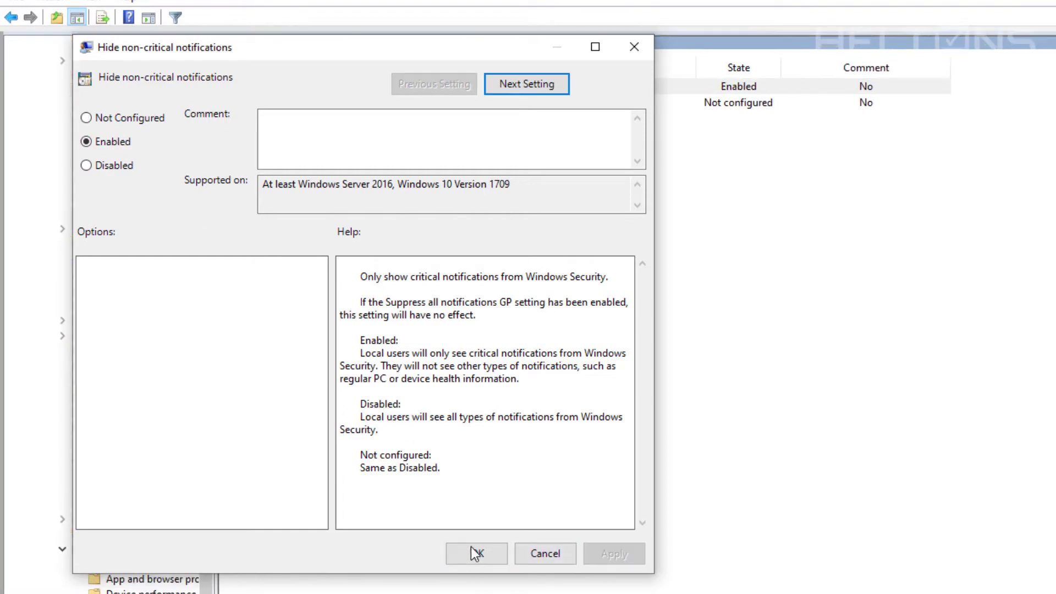
left_click(478, 554)
left_click(478, 357)
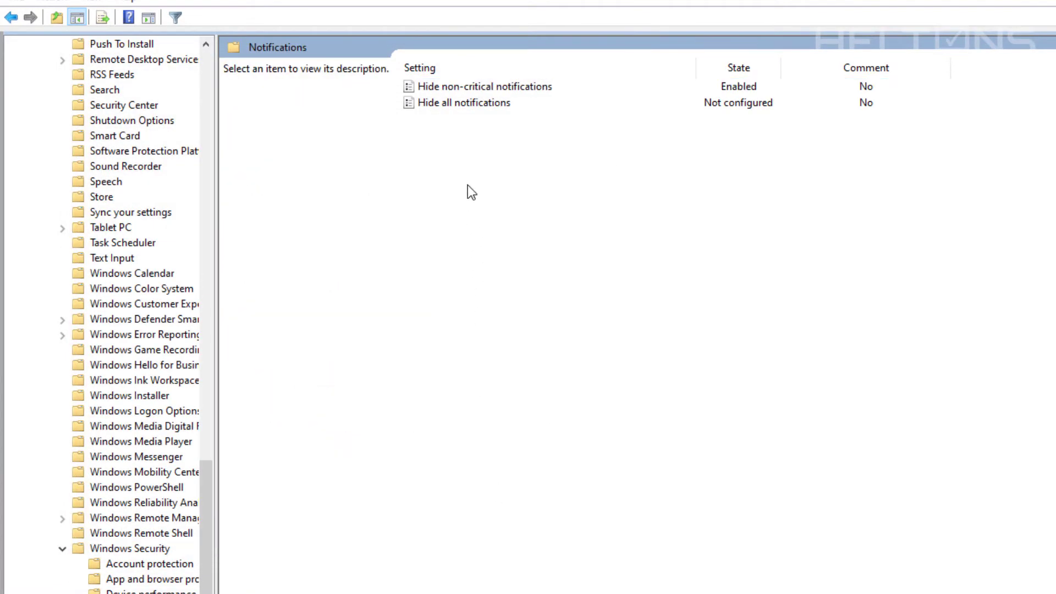
Set the Hide all notifications policy to Enabled.
double_click(454, 102)
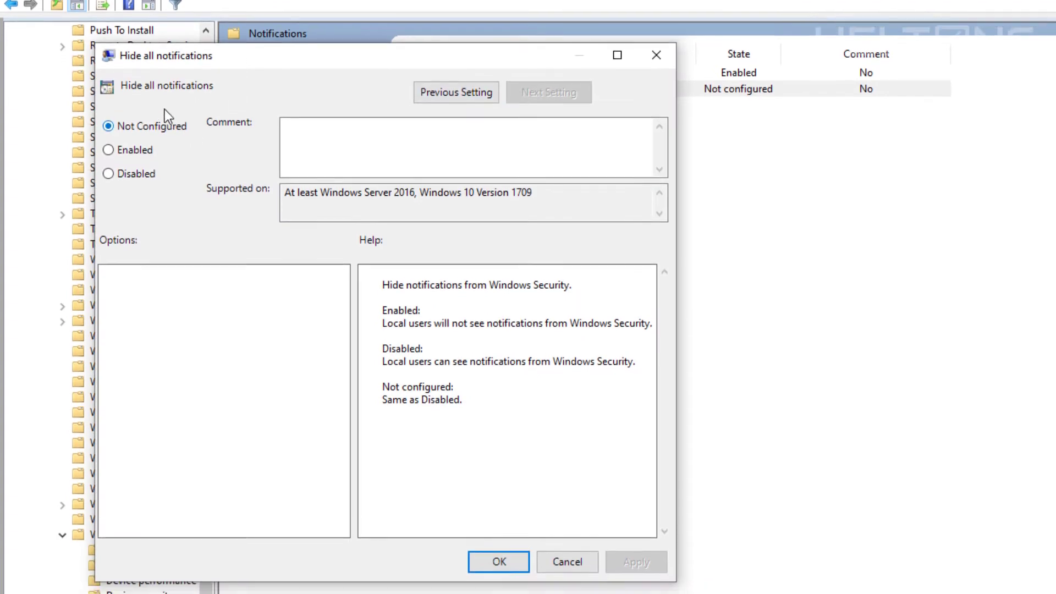
left_click(130, 140)
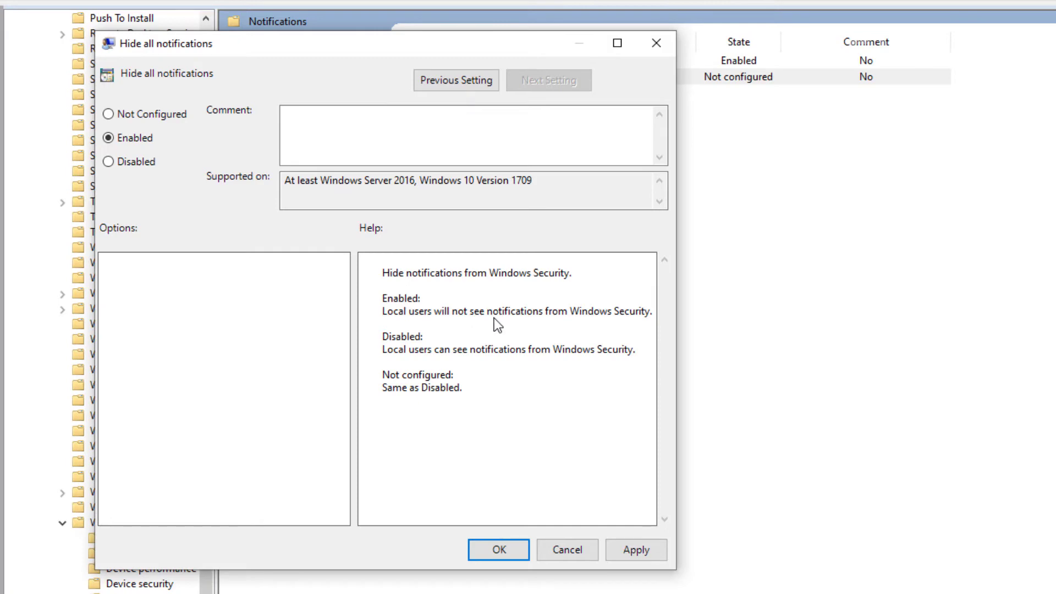
left_click(643, 550)
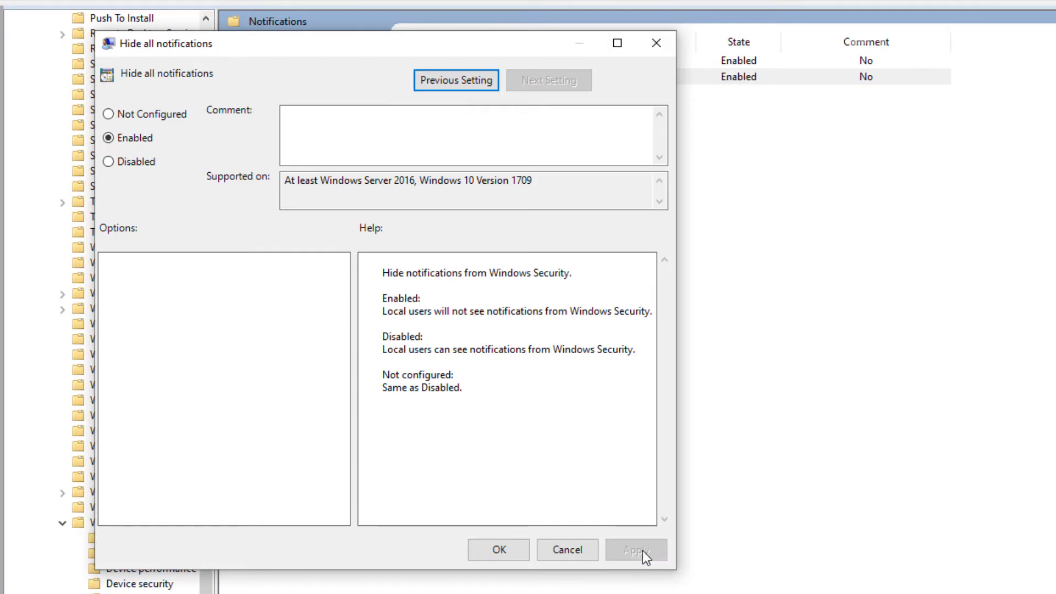
left_click(515, 547)
left_click(498, 177)
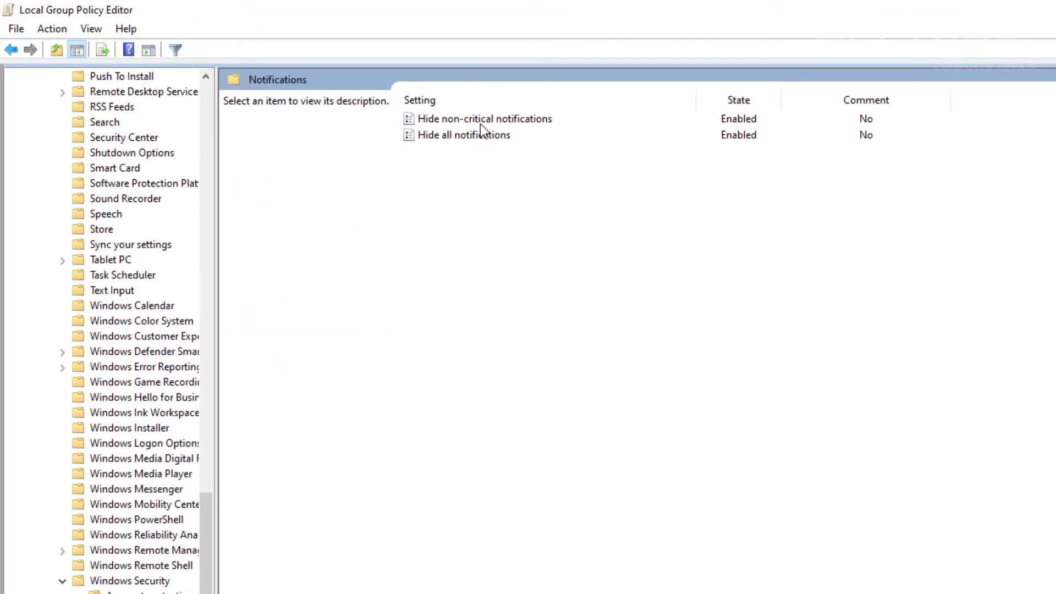
Revert Hide non-critical notifications to Not Configured.
double_click(480, 120)
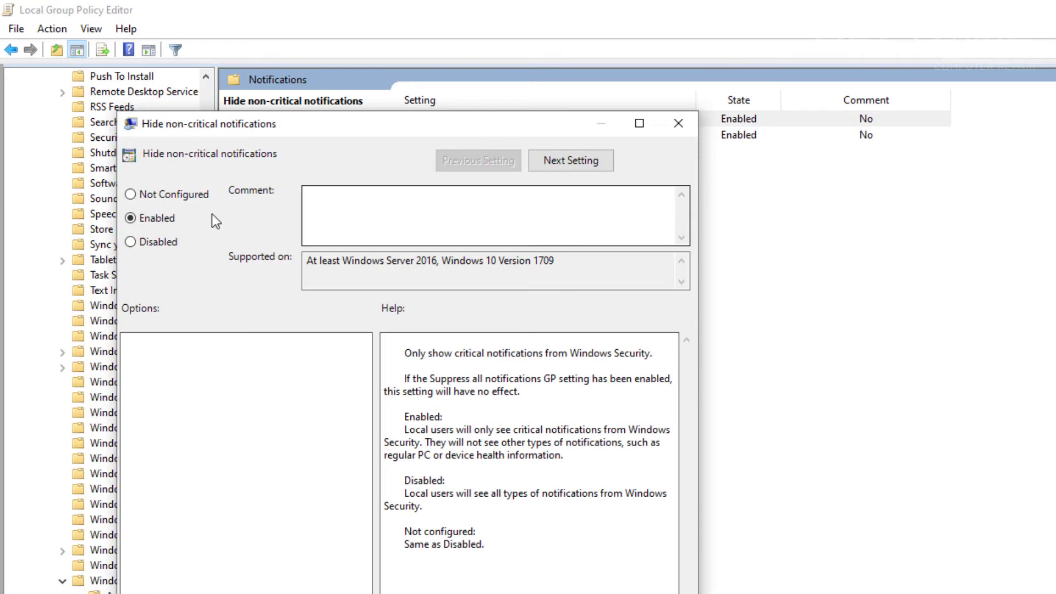
left_click(187, 195)
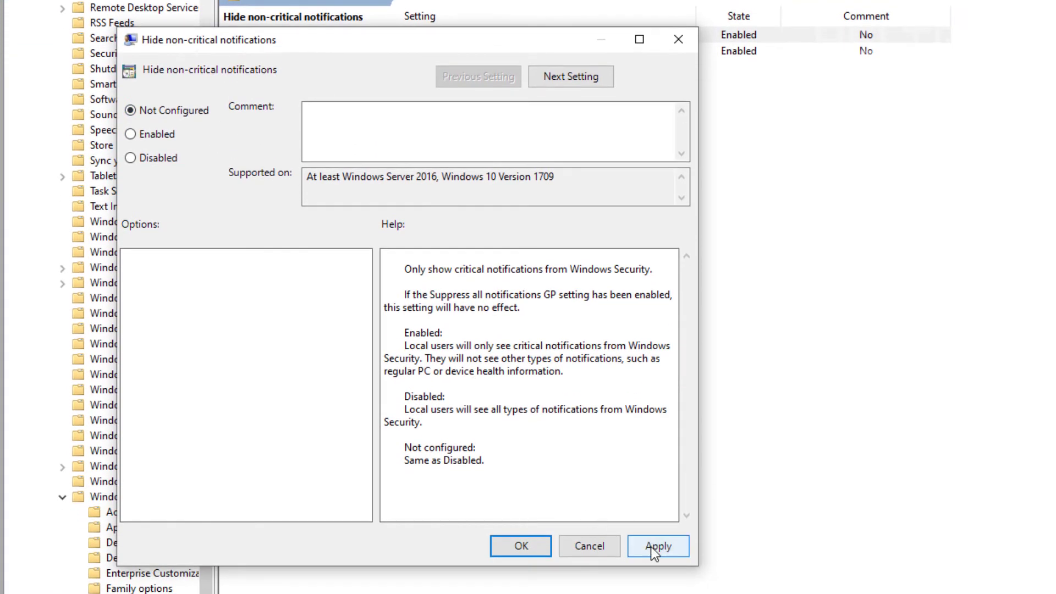
left_click(651, 546)
left_click(516, 552)
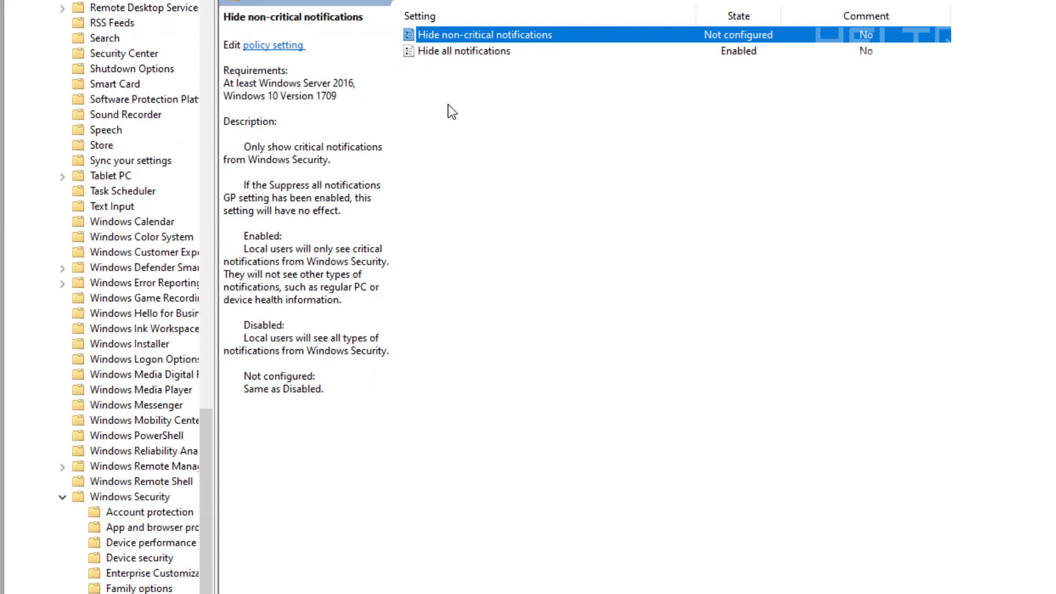
Revert Hide all notifications to Not Configured.
double_click(456, 51)
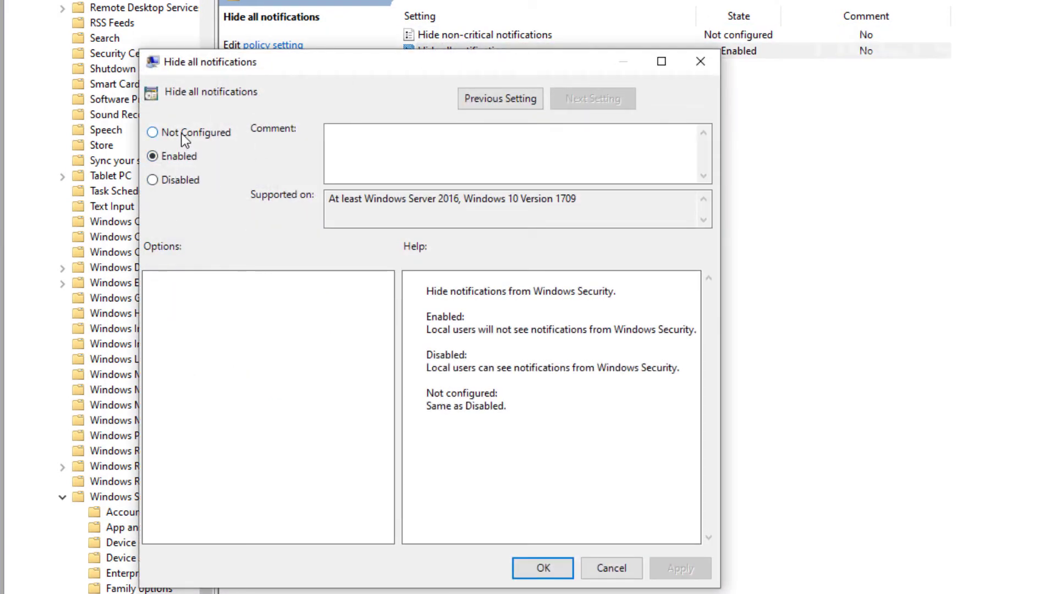
left_click(188, 182)
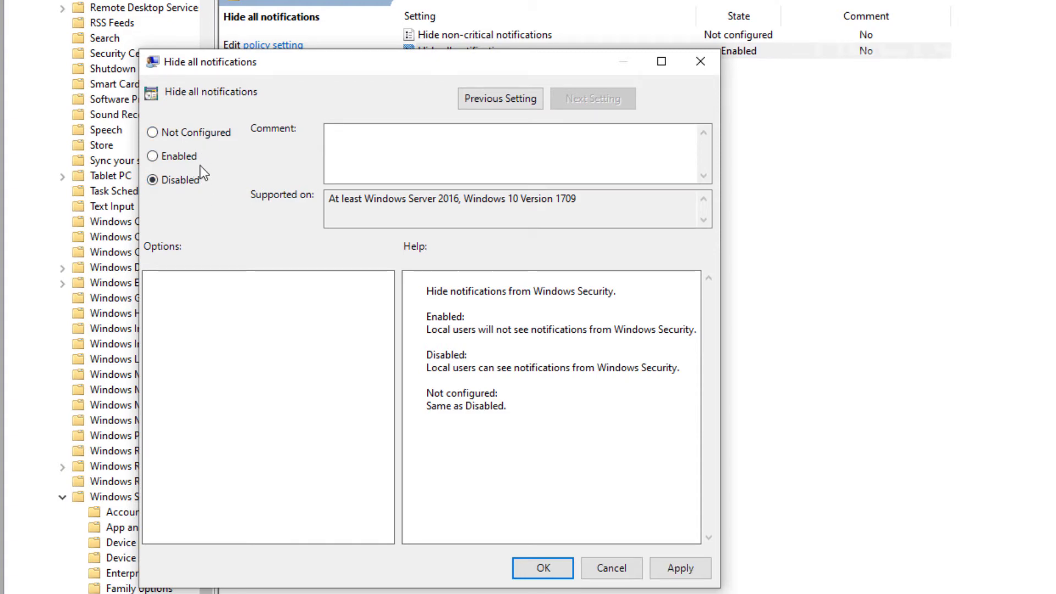
left_click(193, 133)
left_click(659, 572)
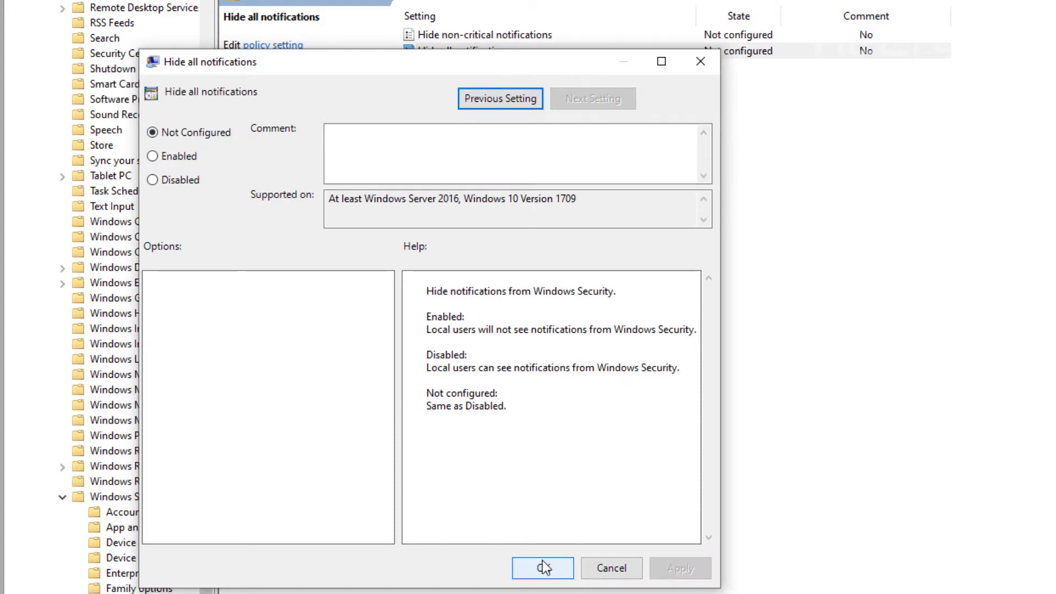
left_click(544, 567)
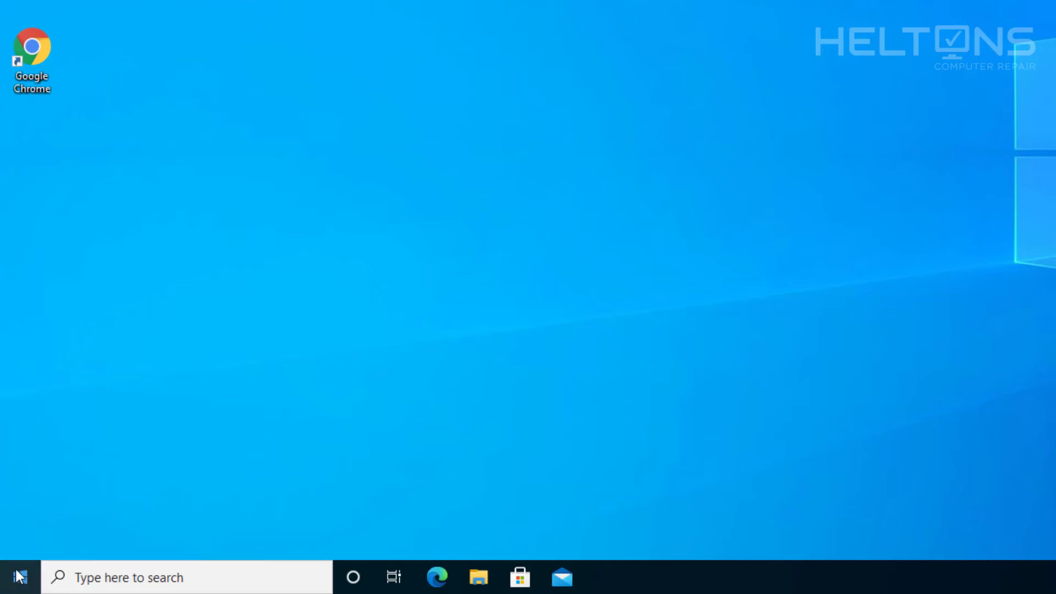
Search the Start menu for regedit and launch Registry Editor, allowing it at the UAC prompt.
left_click(19, 591)
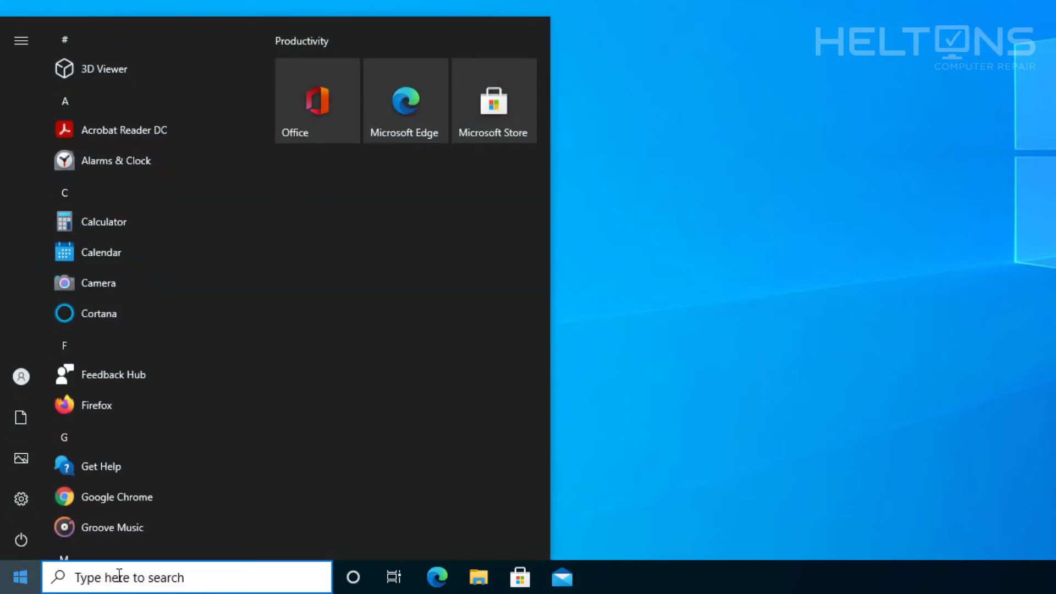
left_click(121, 580)
type("regedi")
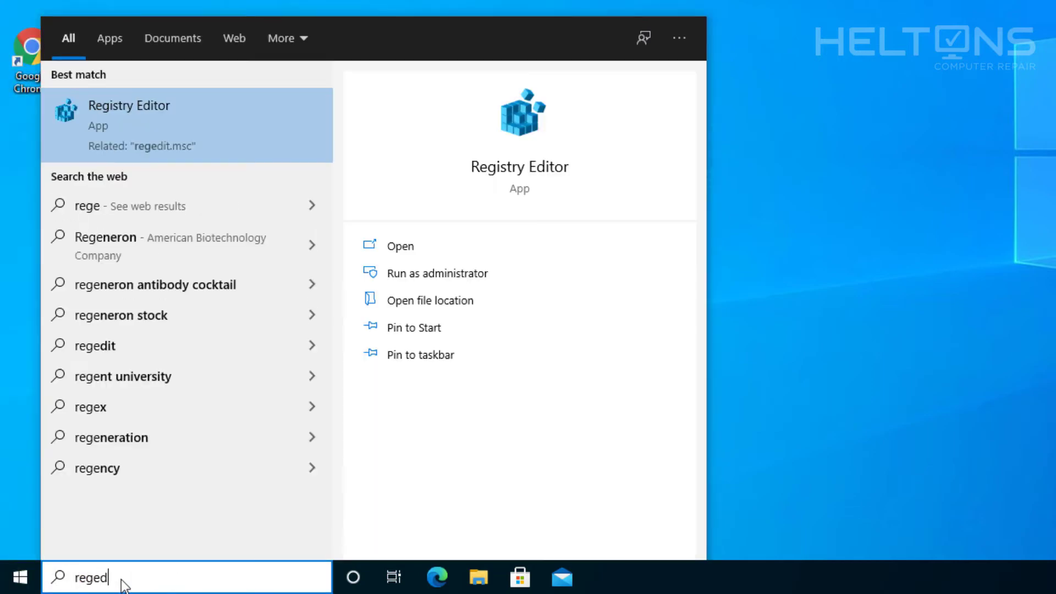
key("BackSpace")
type("ut")
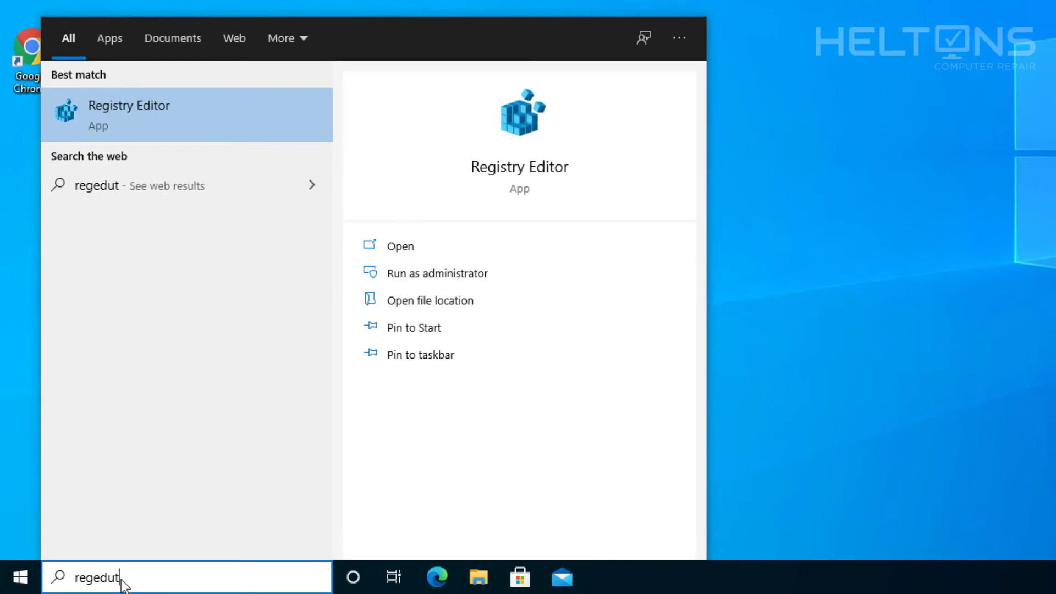
left_click(208, 129)
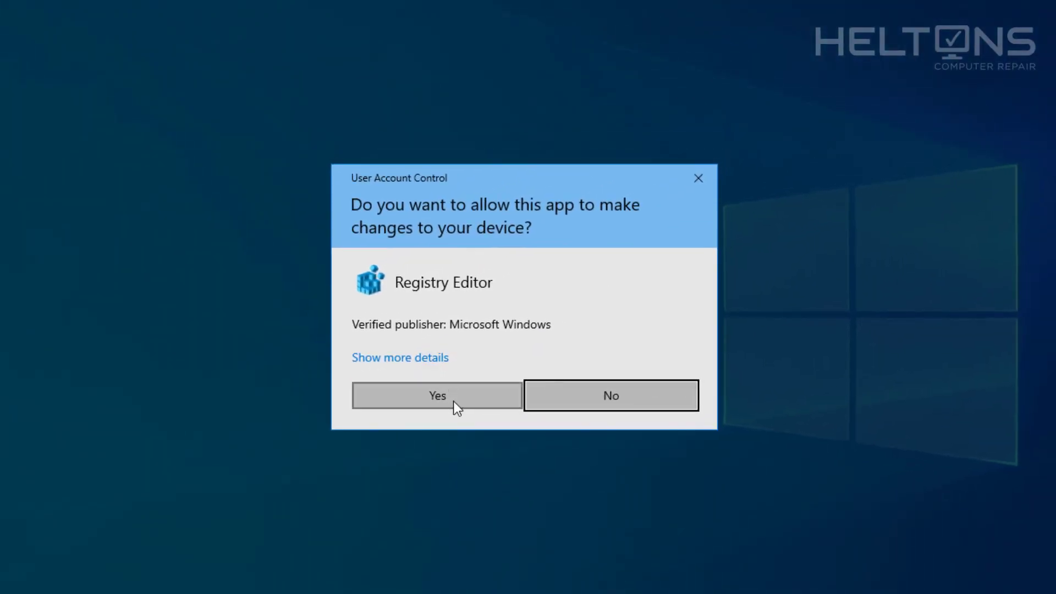
left_click(455, 401)
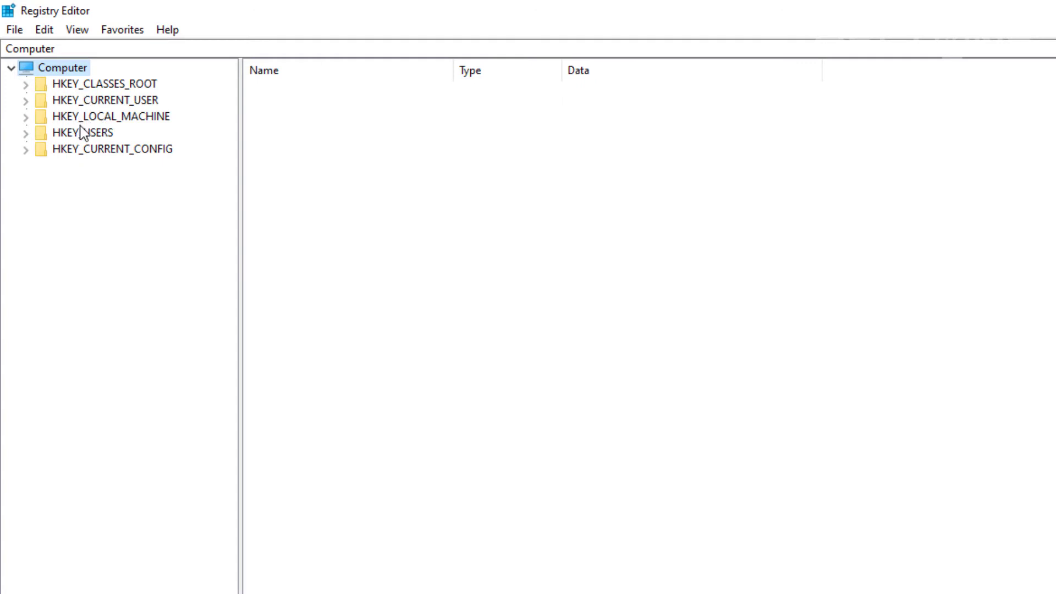
Expand HKEY_LOCAL_MACHINE > SOFTWARE > Policies > Microsoft in the registry tree.
left_click(86, 122)
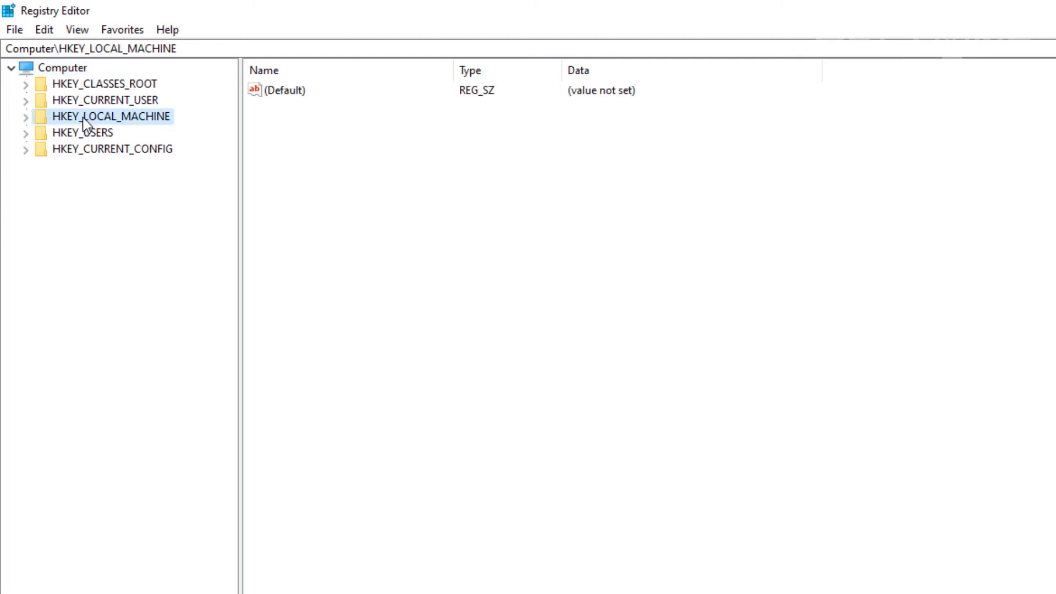
double_click(84, 121)
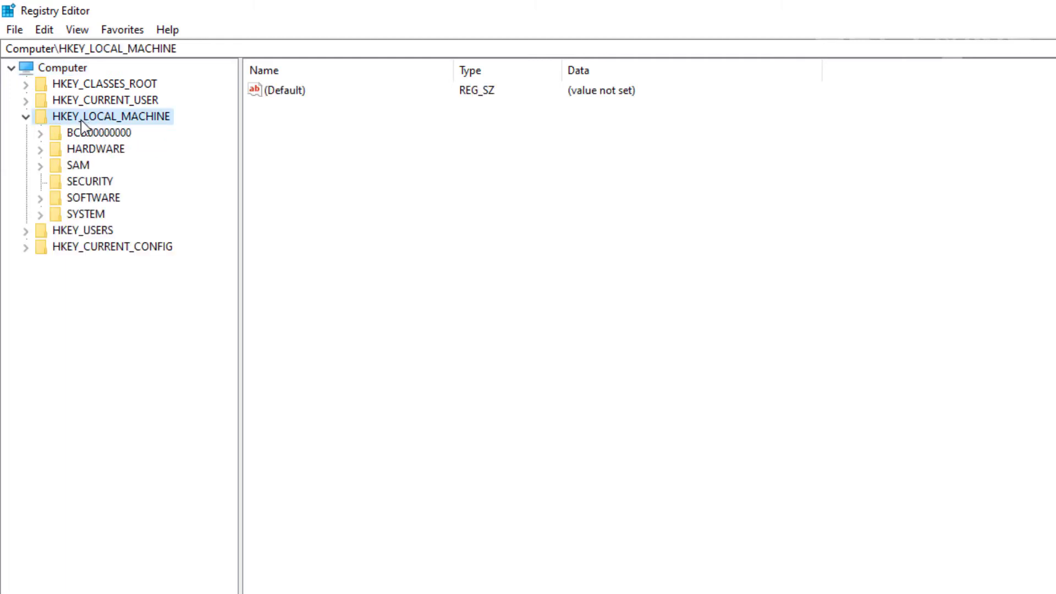
left_click(77, 198)
double_click(77, 201)
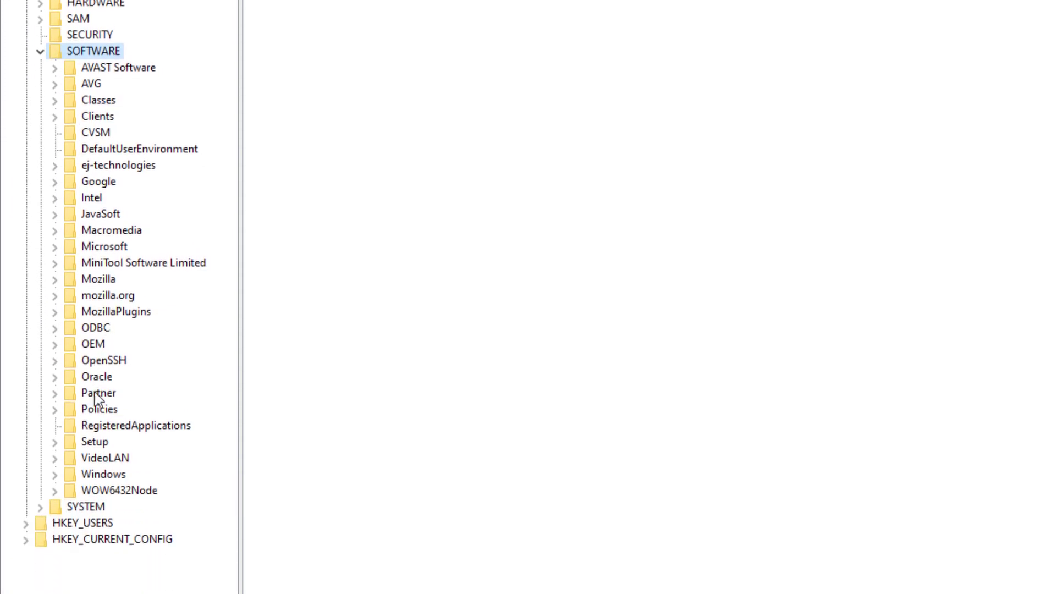
double_click(98, 376)
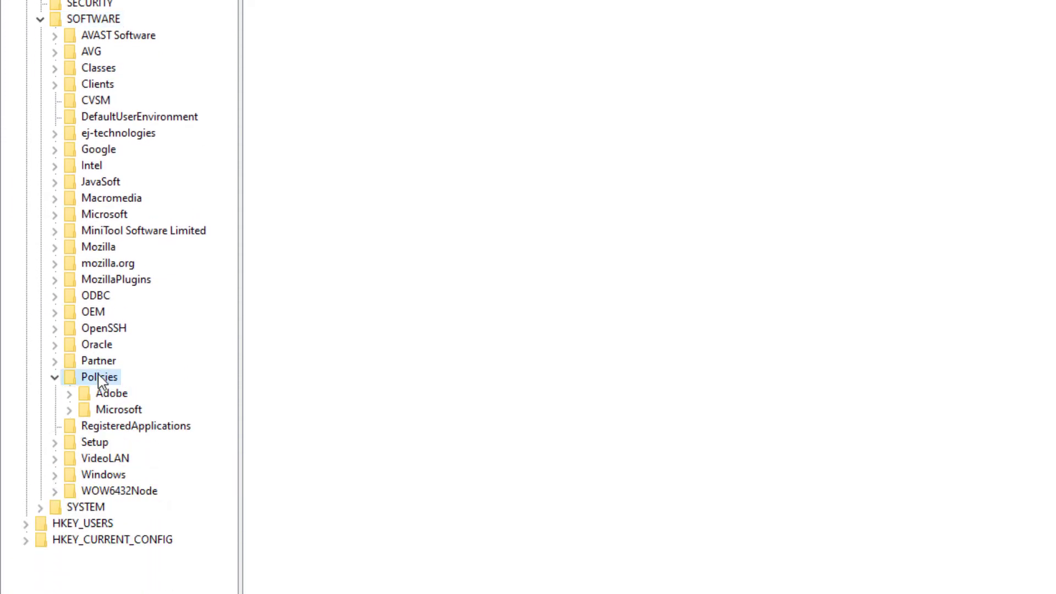
left_click(112, 410)
double_click(112, 410)
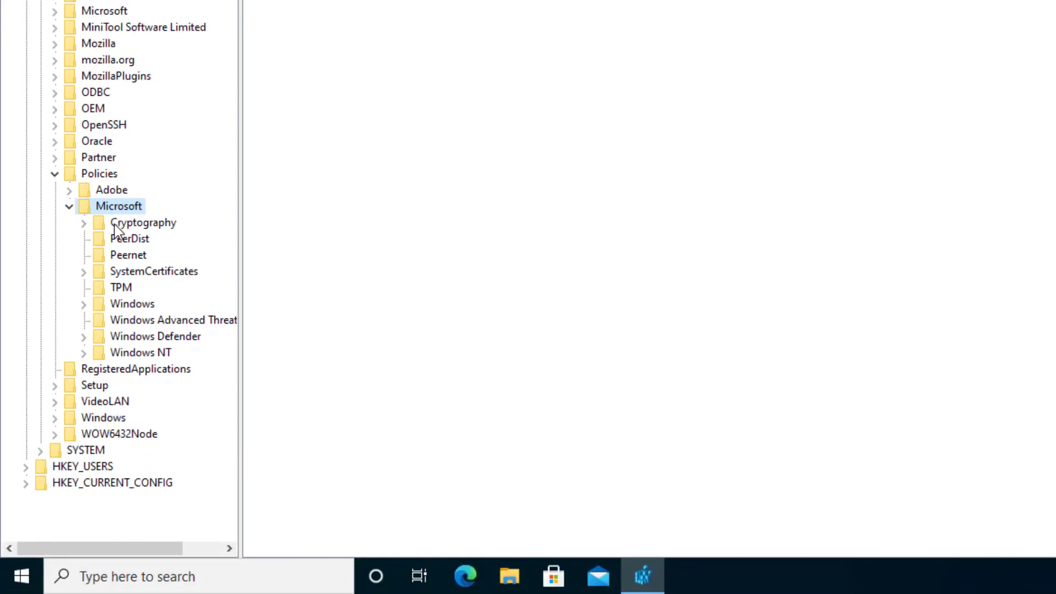
scroll(115, 225, "left", 2)
Add a new key under Policies\Microsoft named 'Windows Defender Security Center'.
right_click(115, 212)
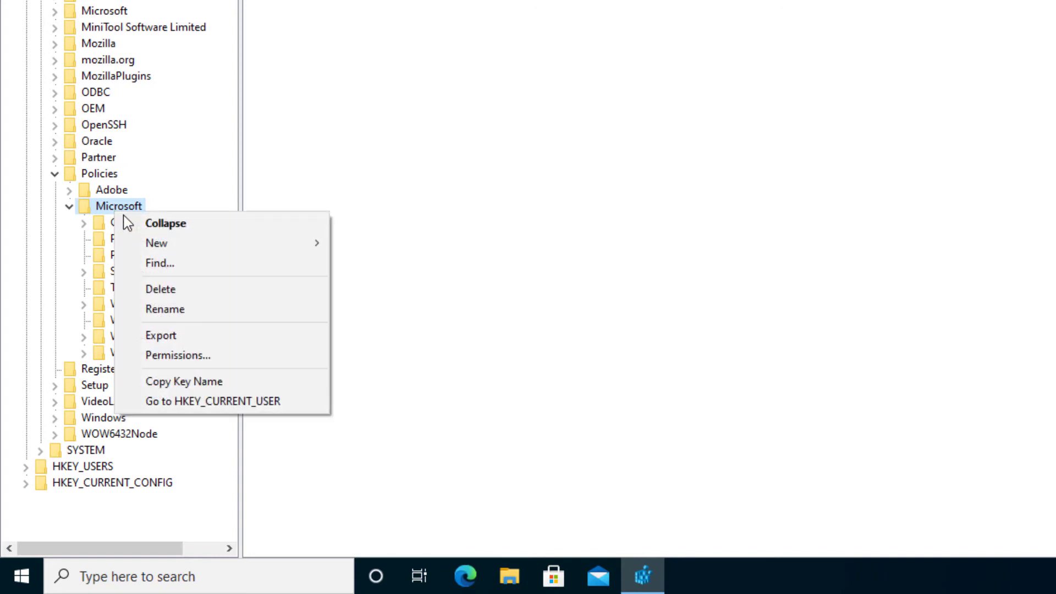
mouse_move(156, 241)
left_click(355, 249)
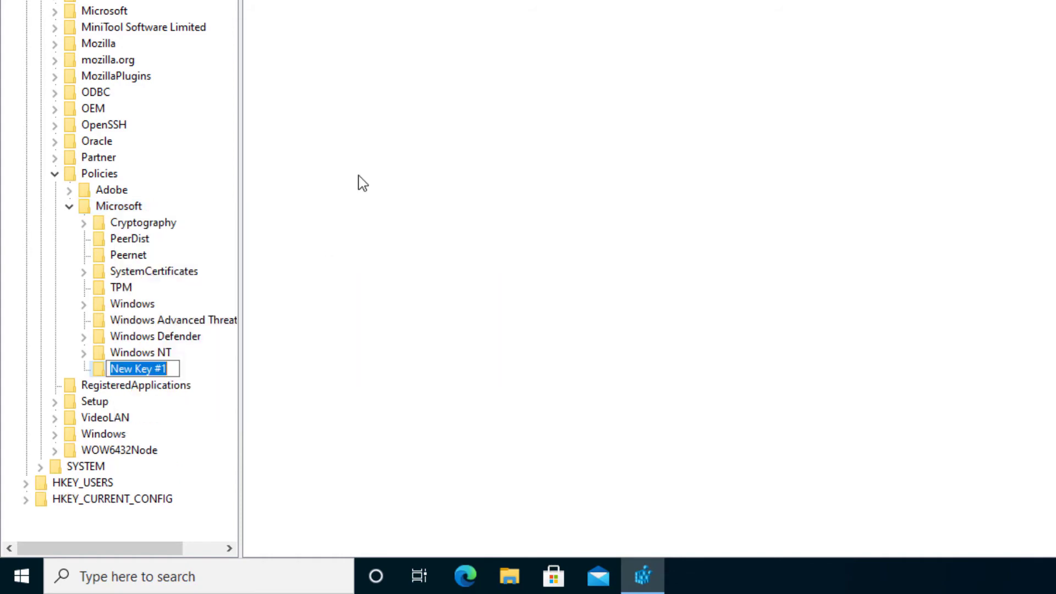
type("Windows D")
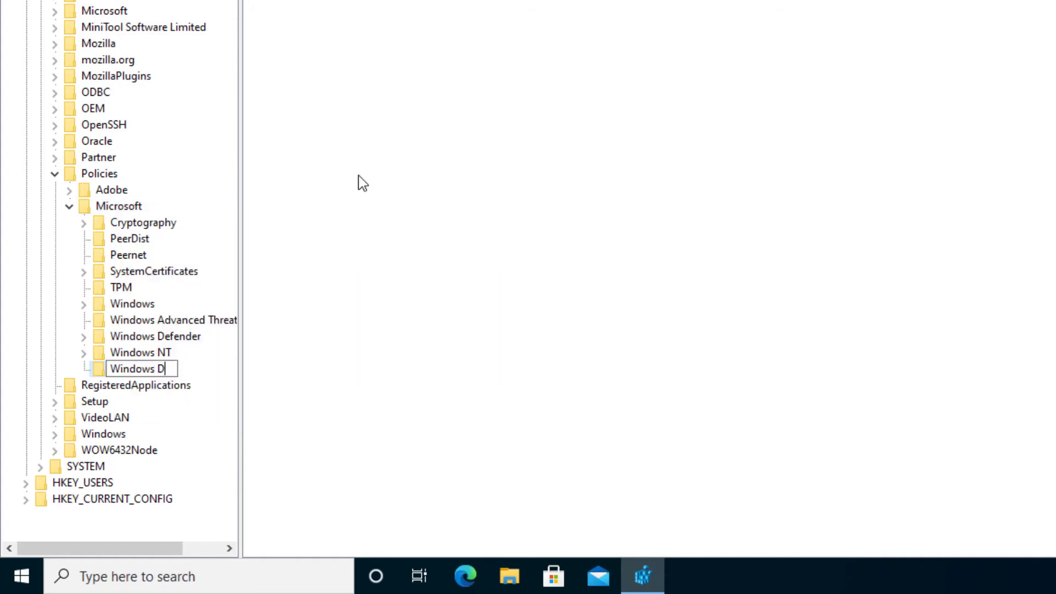
type("efencer Security Center")
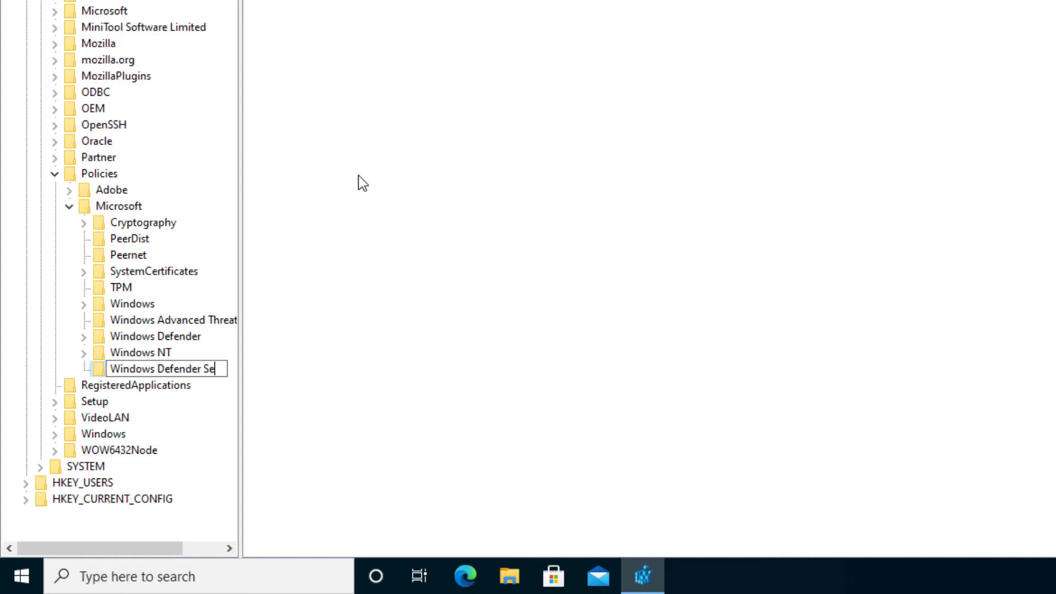
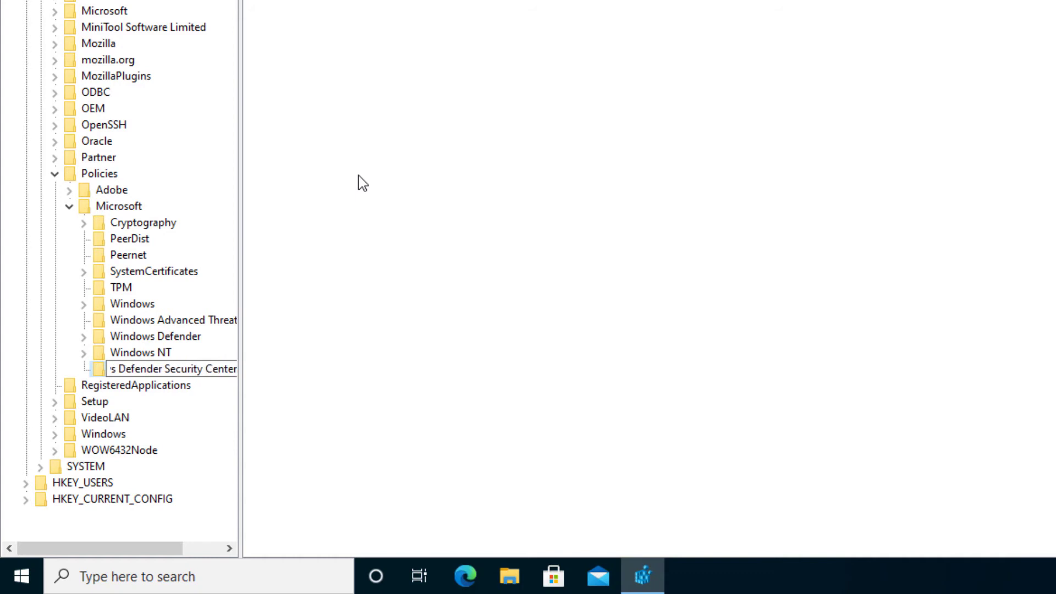
Confirm the Windows Defender Security Center key name and widen the key tree pane.
key("Return")
left_click_drag(126, 550, 178, 553)
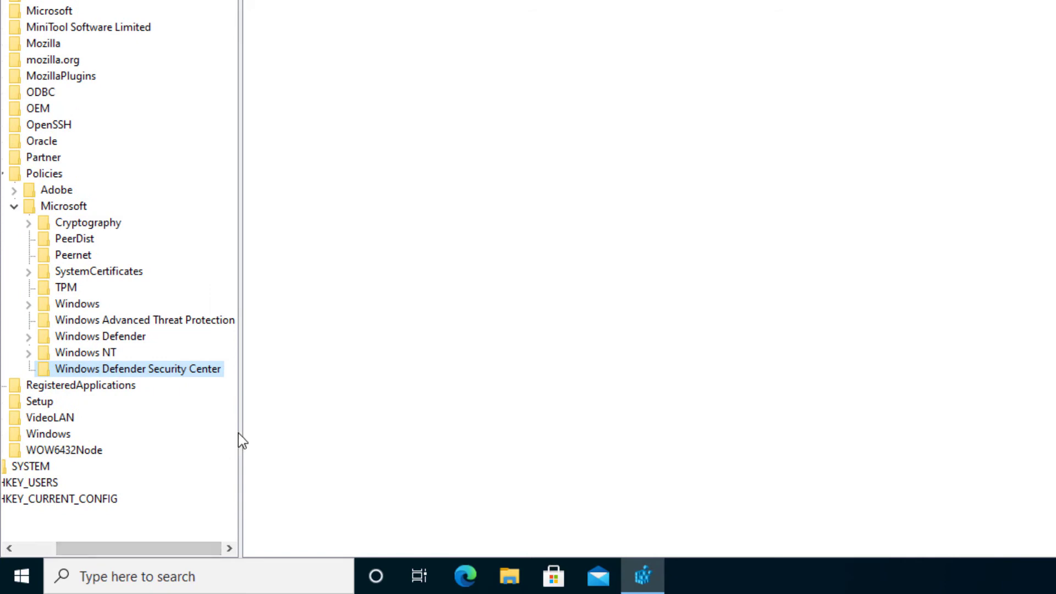
left_click_drag(240, 425, 300, 428)
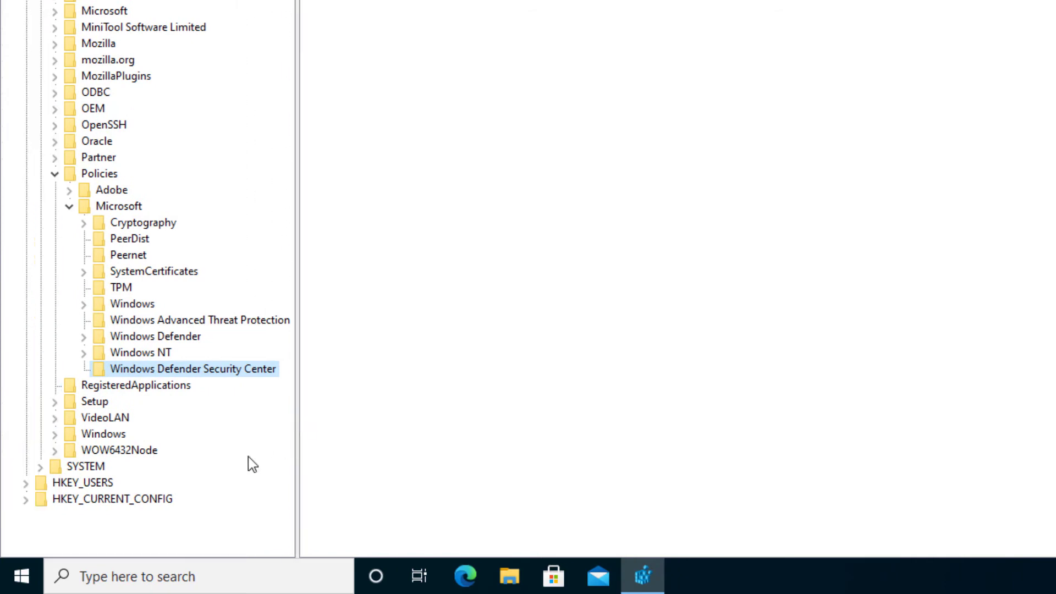
Add a subkey named Notifications under Windows Defender Security Center.
right_click(167, 374)
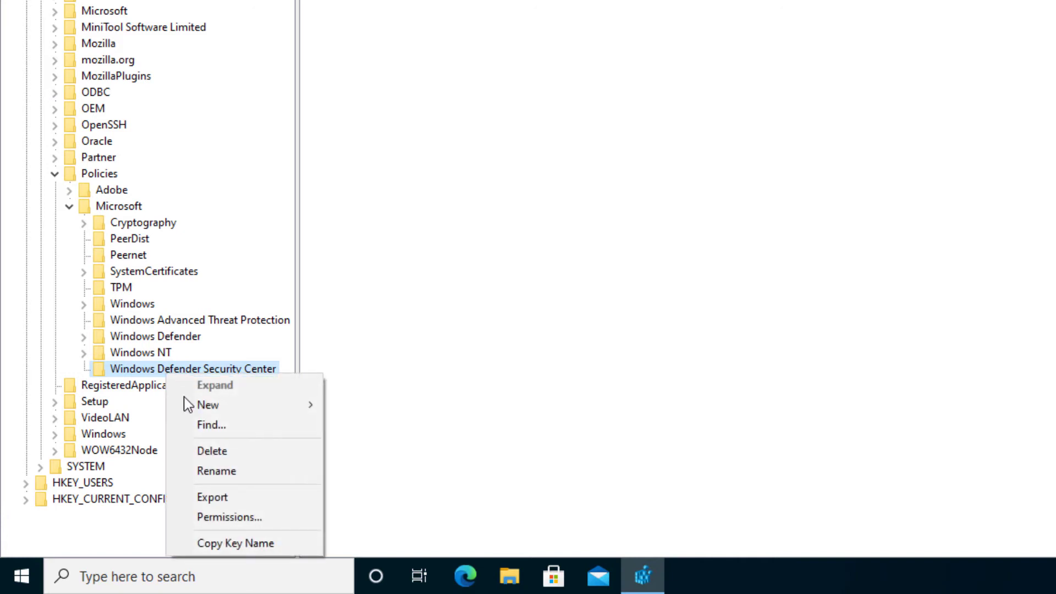
mouse_move(186, 404)
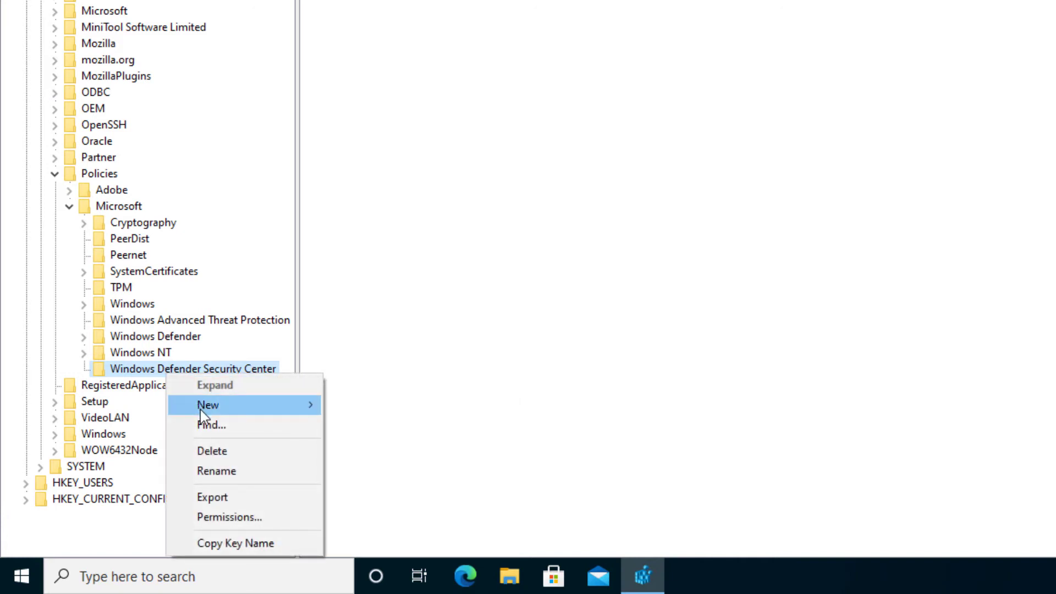
left_click(387, 411)
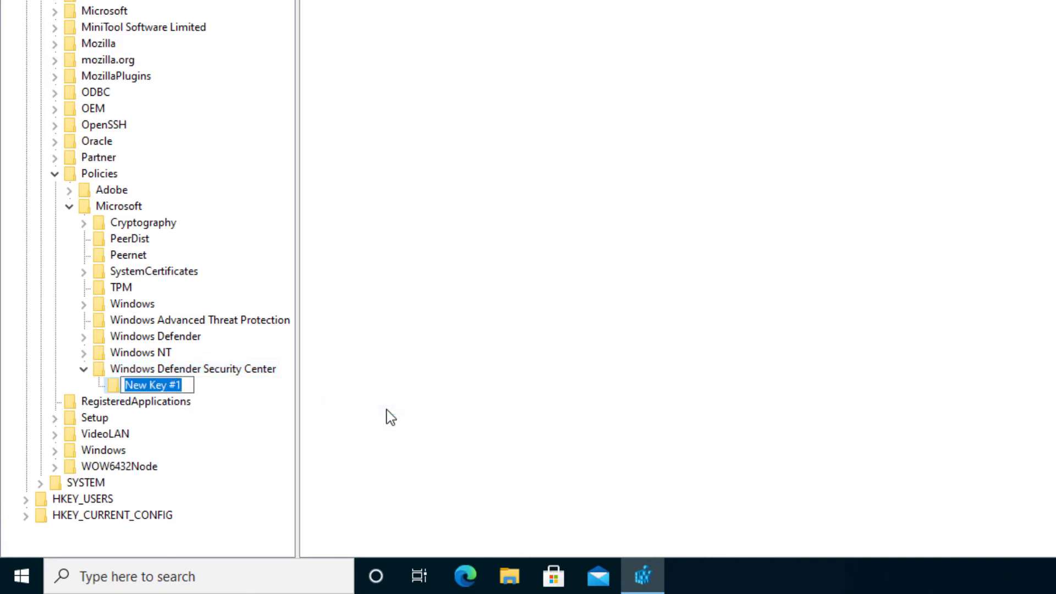
type("Not")
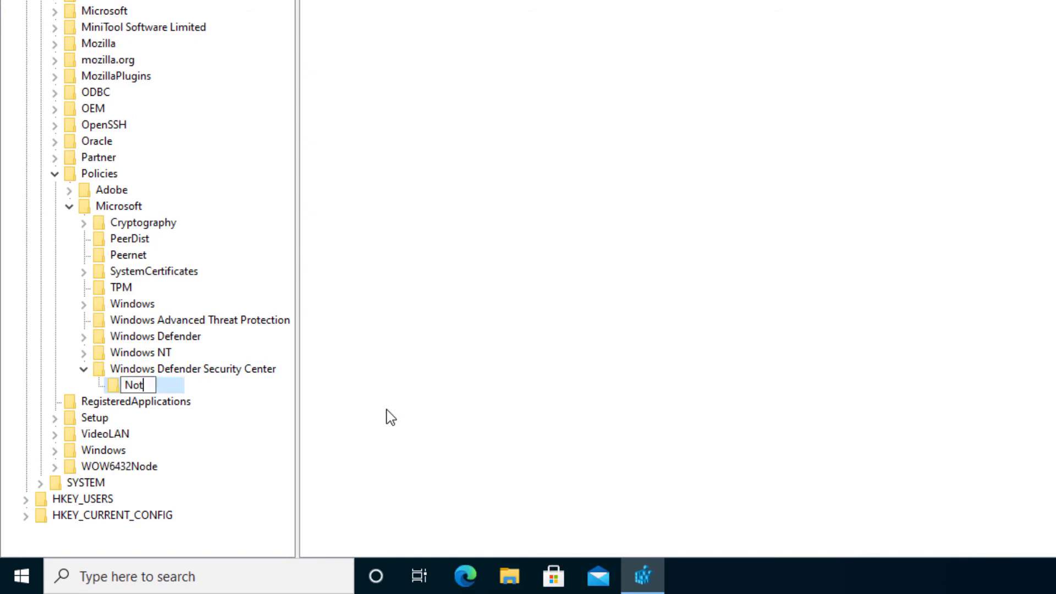
type("ificatioNotifications")
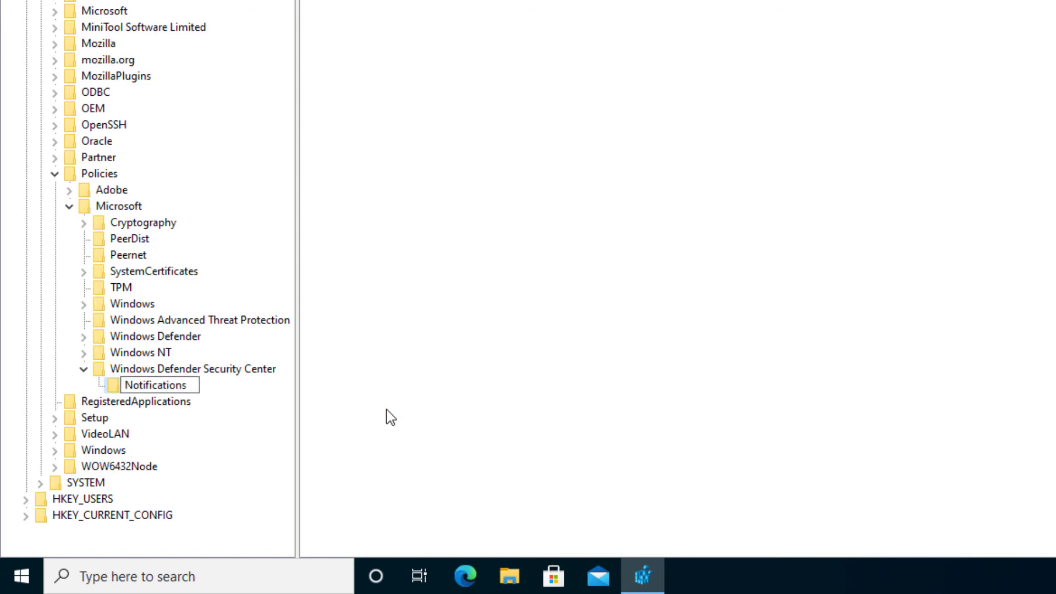
key("Return")
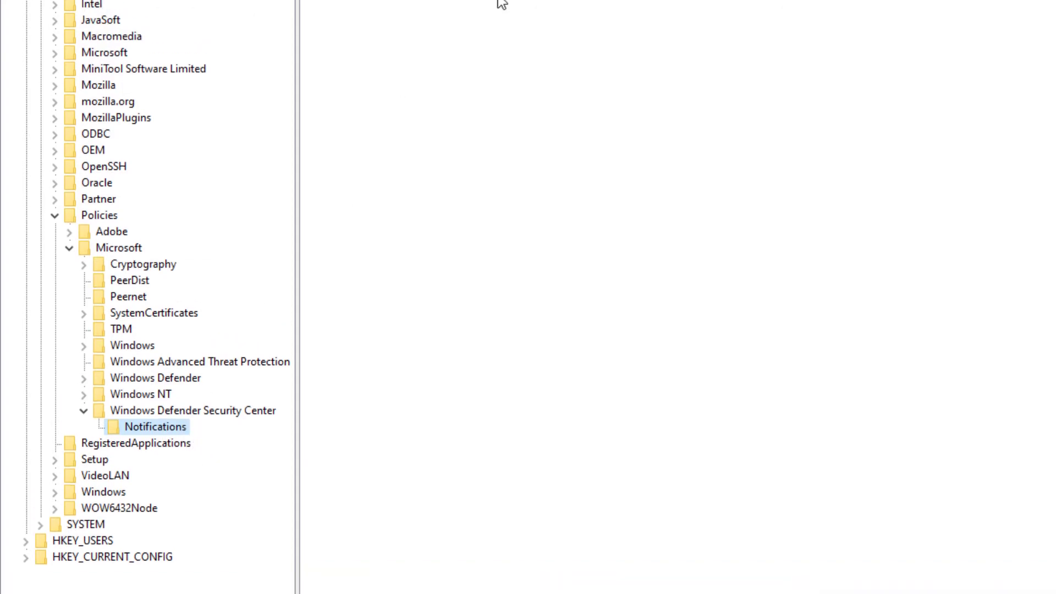
Create a DWORD (32-bit) value DisableEnhancedNotifications in Notifications with data 1.
right_click(439, 208)
mouse_move(466, 222)
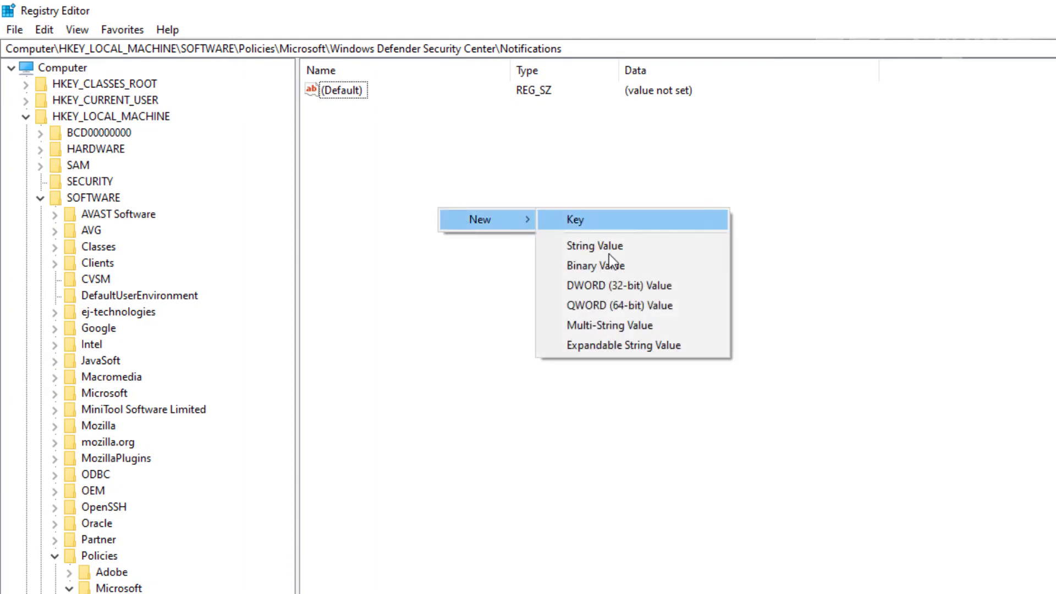
left_click(618, 284)
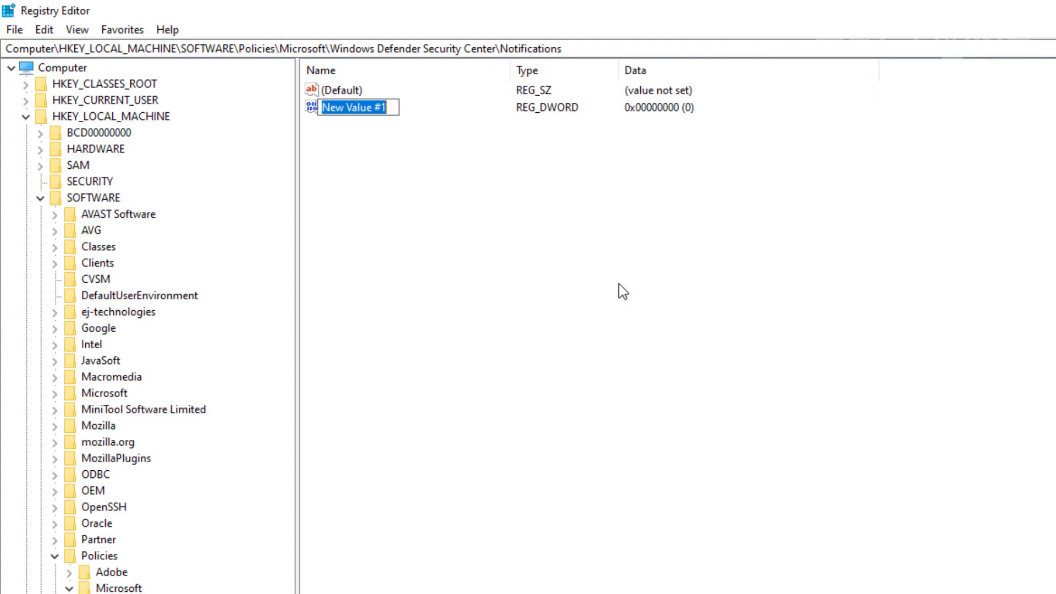
type("Disable")
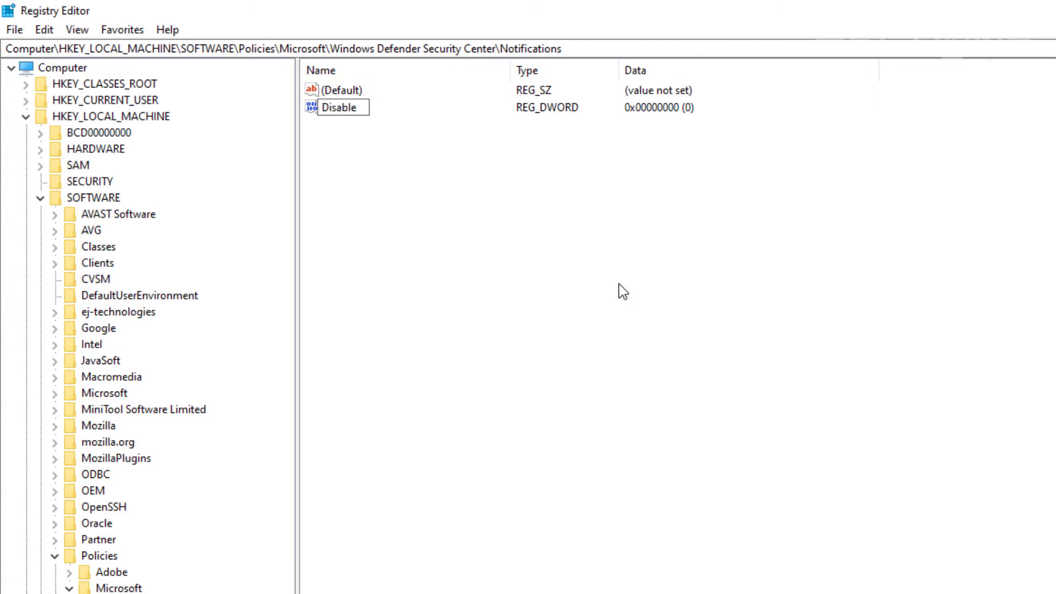
type("Enhanced")
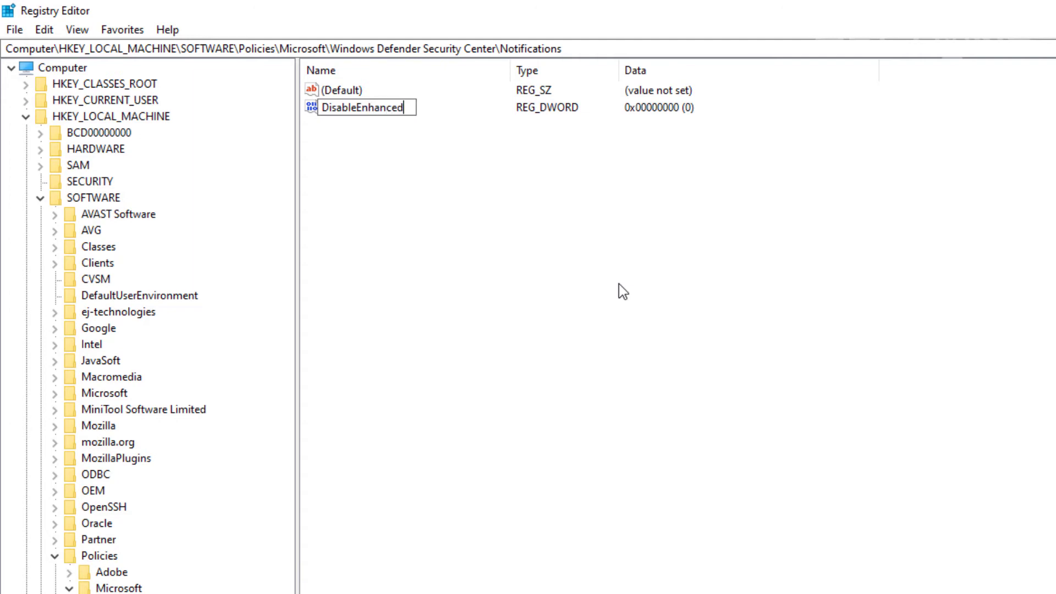
type("Not")
type("EnhancedNotifications")
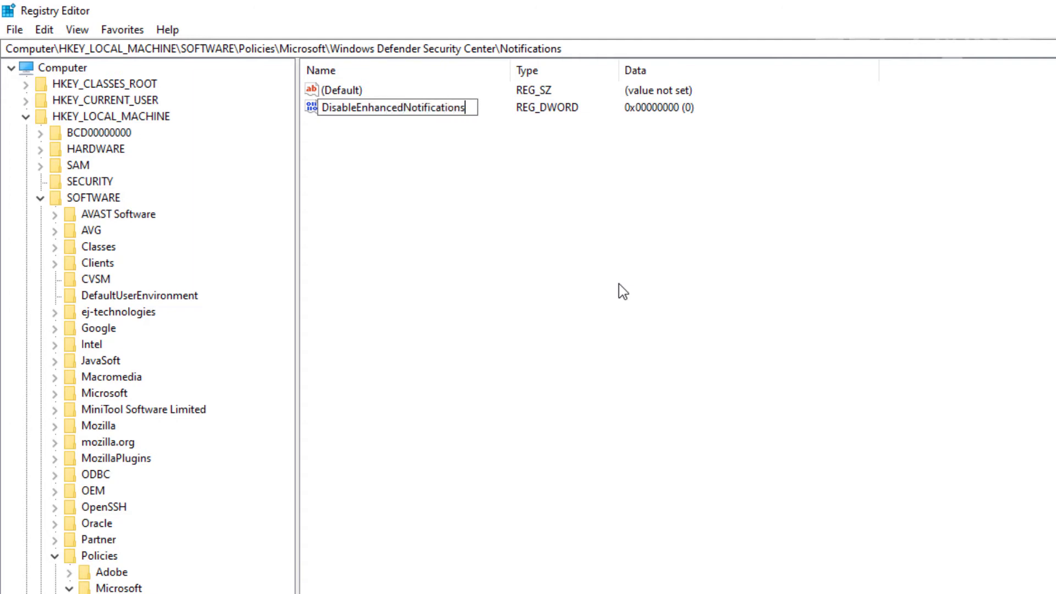
key("Return")
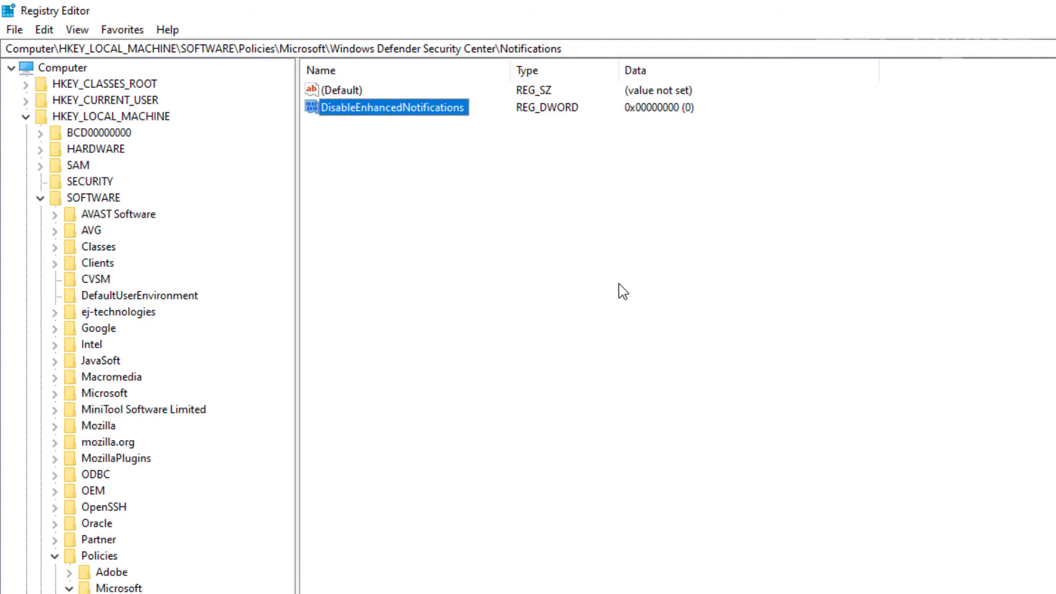
double_click(431, 111)
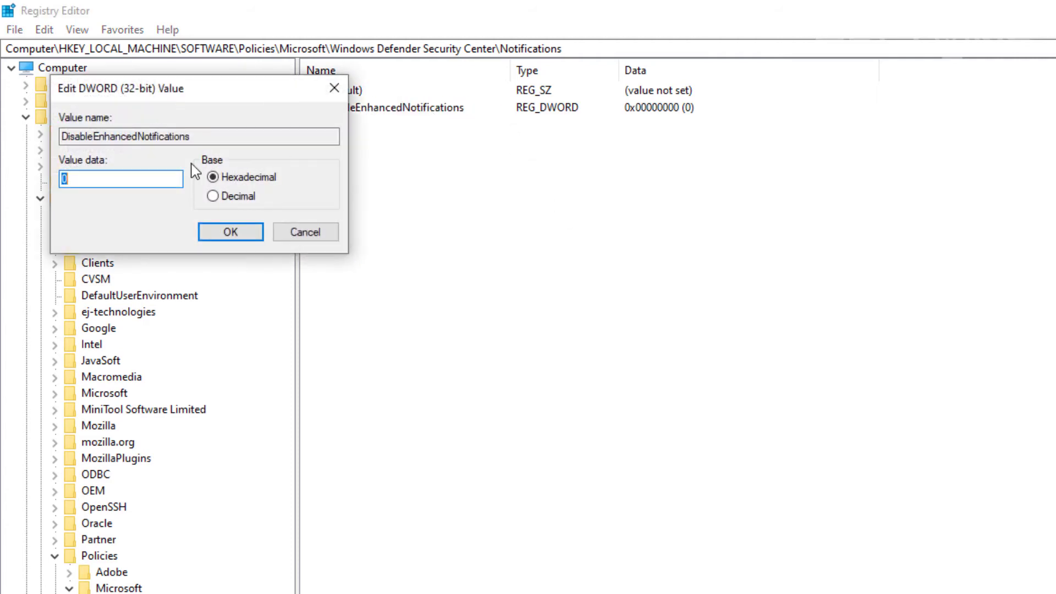
type("1")
left_click(228, 235)
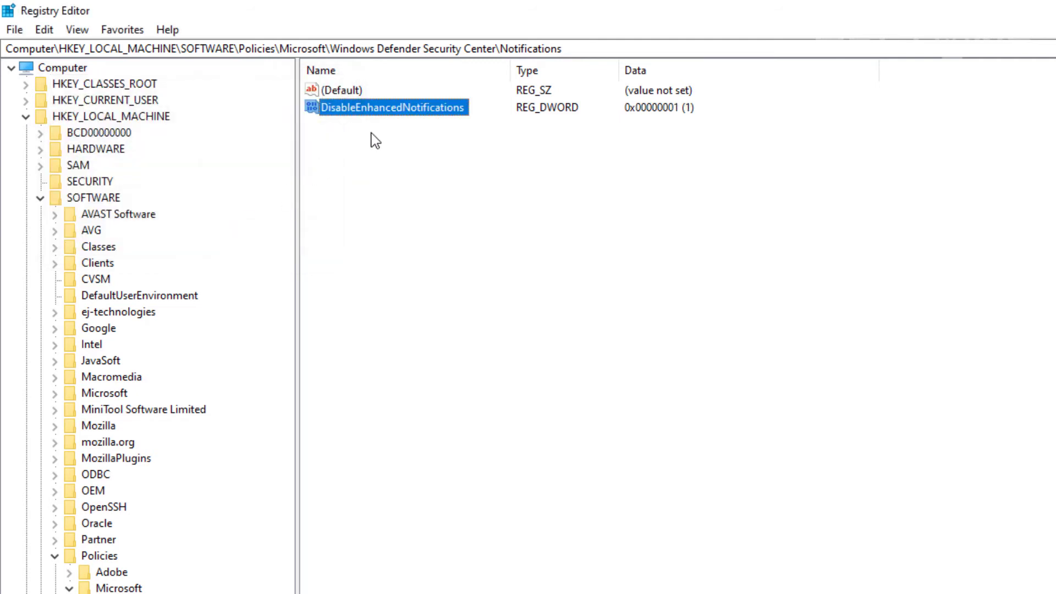
left_click(382, 175)
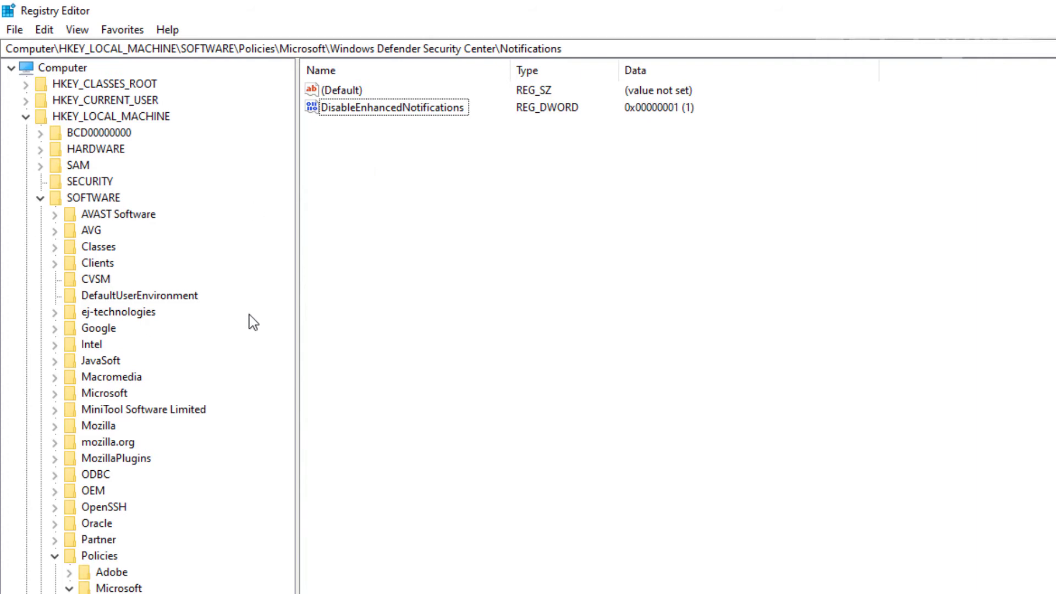
Add a second DWORD (32-bit) value, DisableNotifications, with data 1.
right_click(358, 175)
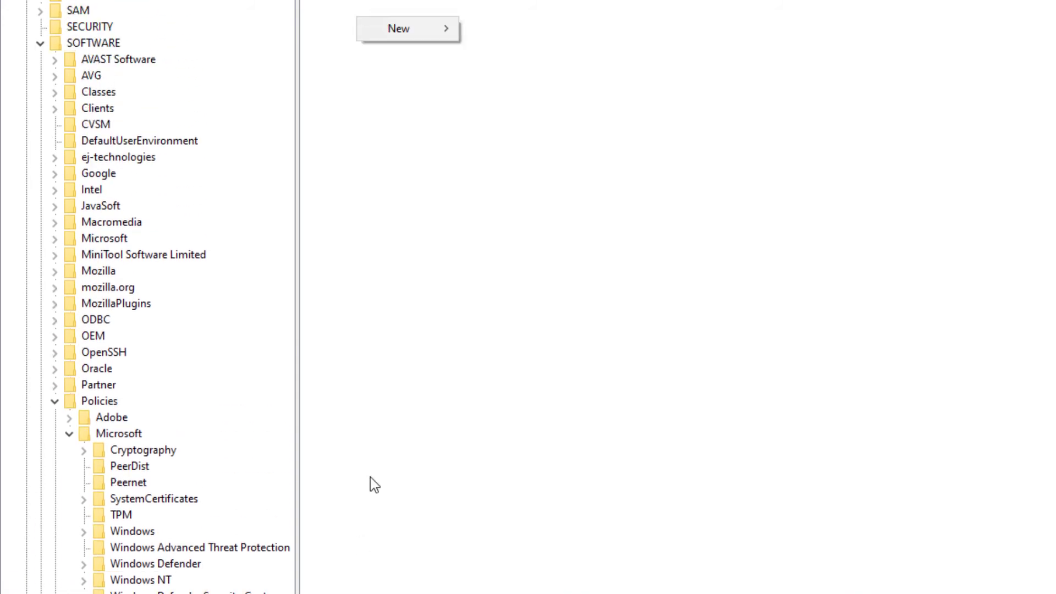
mouse_move(428, 190)
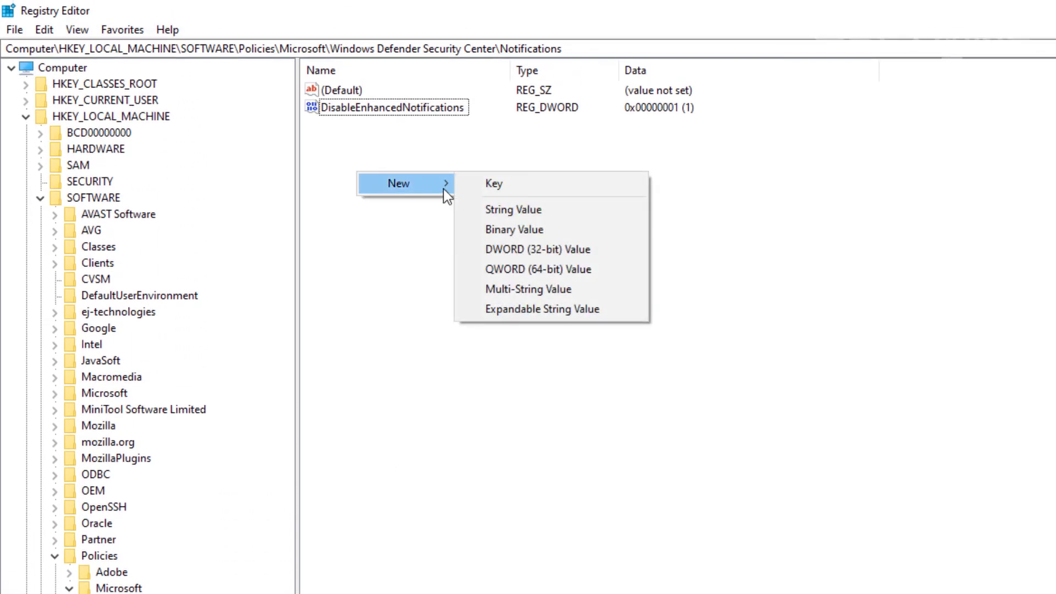
left_click(622, 254)
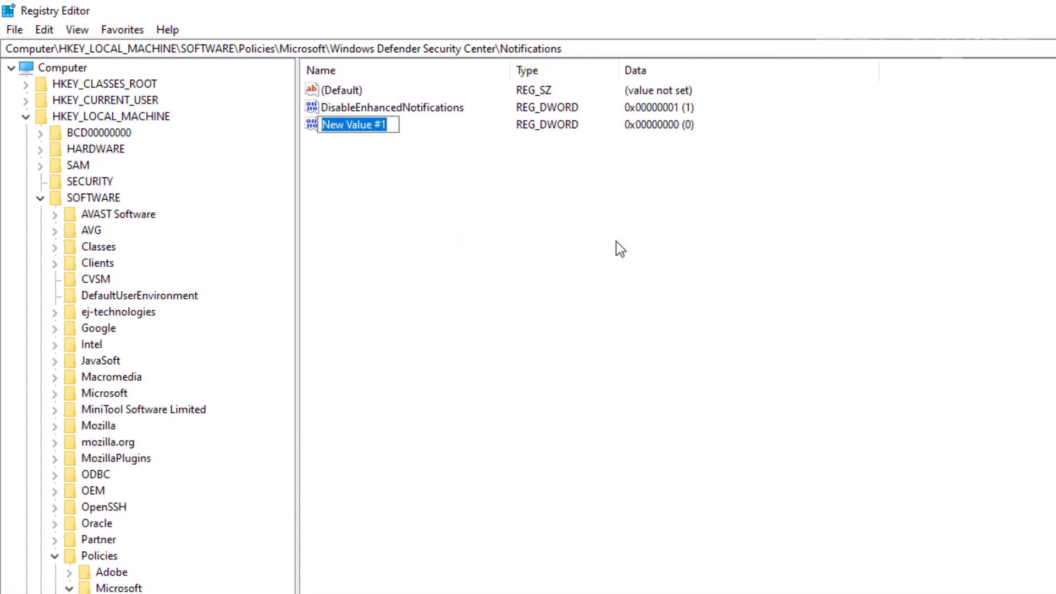
type("Disa")
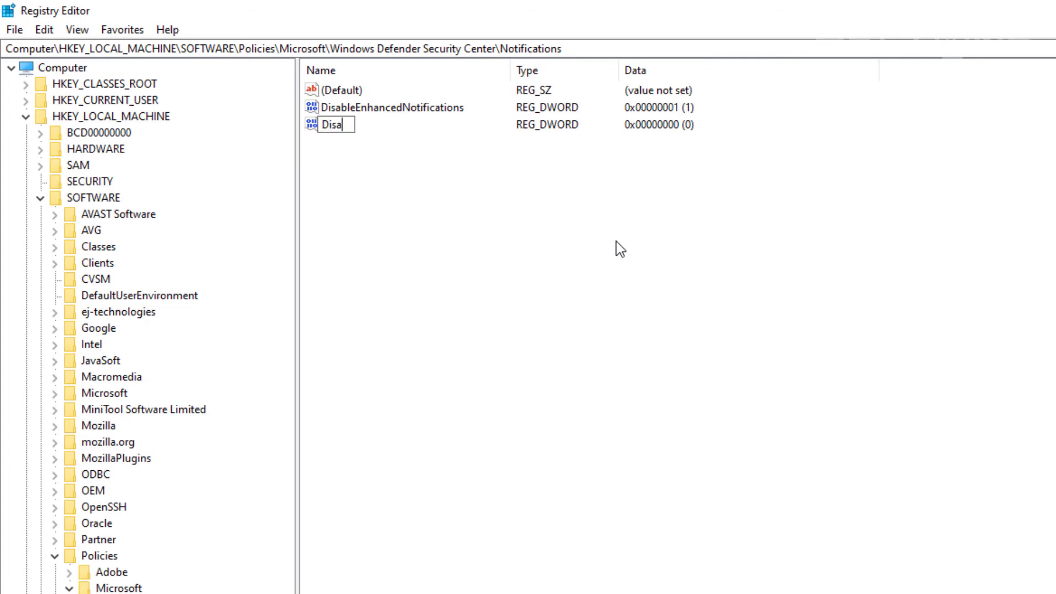
type("bleNotification")
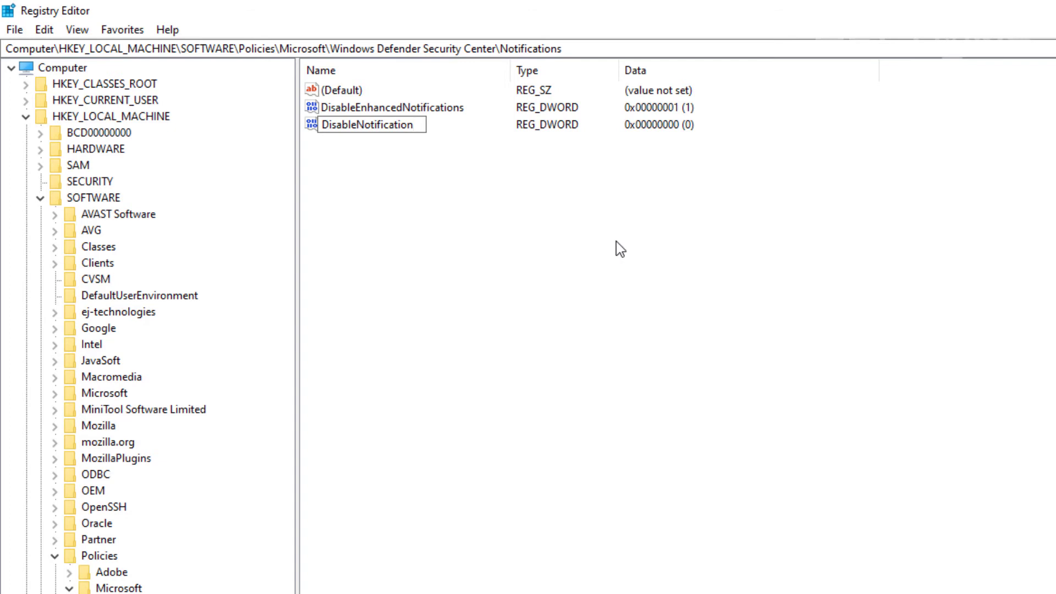
type("tifications")
key("Left")
key("Left")
key("Left")
key("Left")
key("Left")
key("Left")
key("Left")
key("Left")
key("Right")
key("Right")
key("Right")
key("Right")
key("Return")
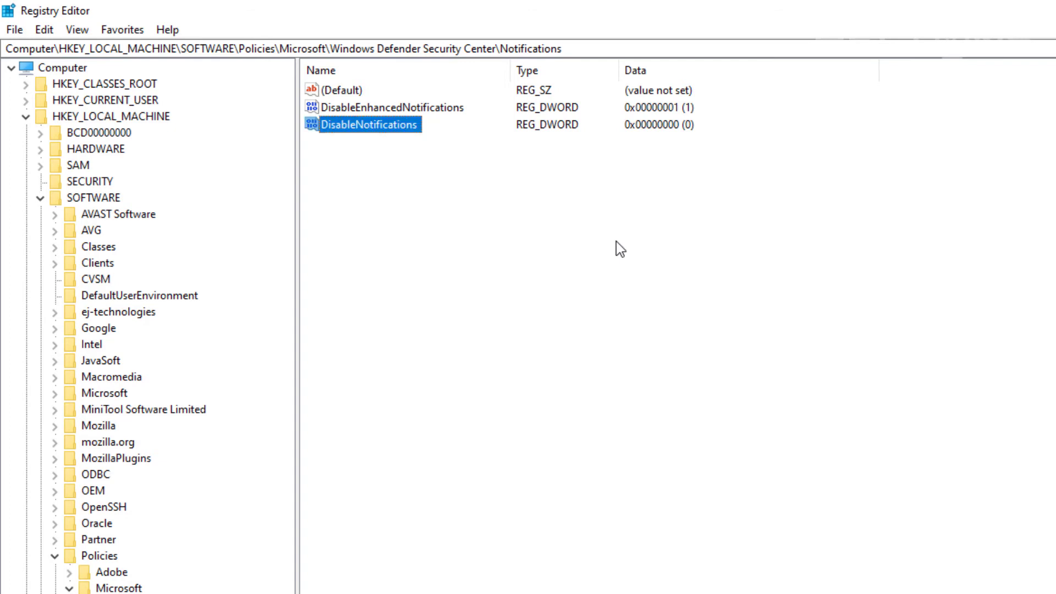
double_click(397, 127)
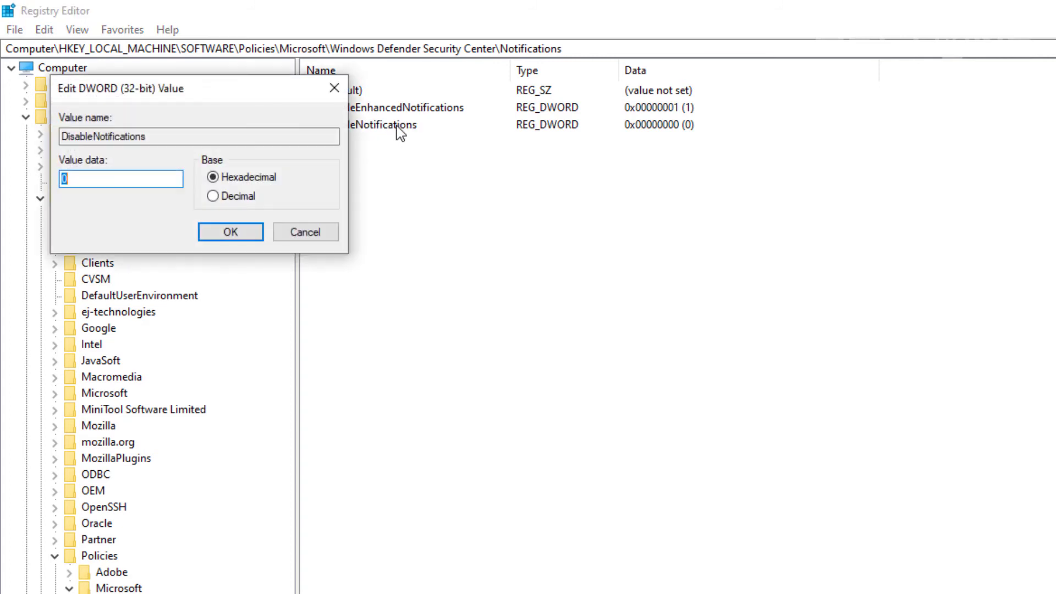
type("1")
left_click(230, 233)
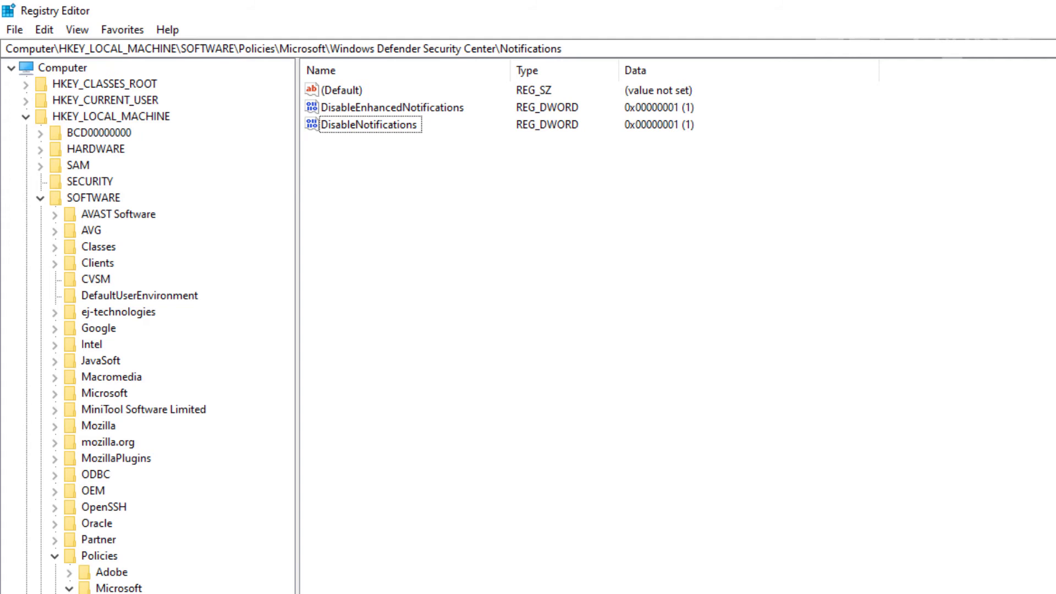
Change the data of DisableNotifications and DisableEnhancedNotifications from 1 to 0.
left_click(405, 108)
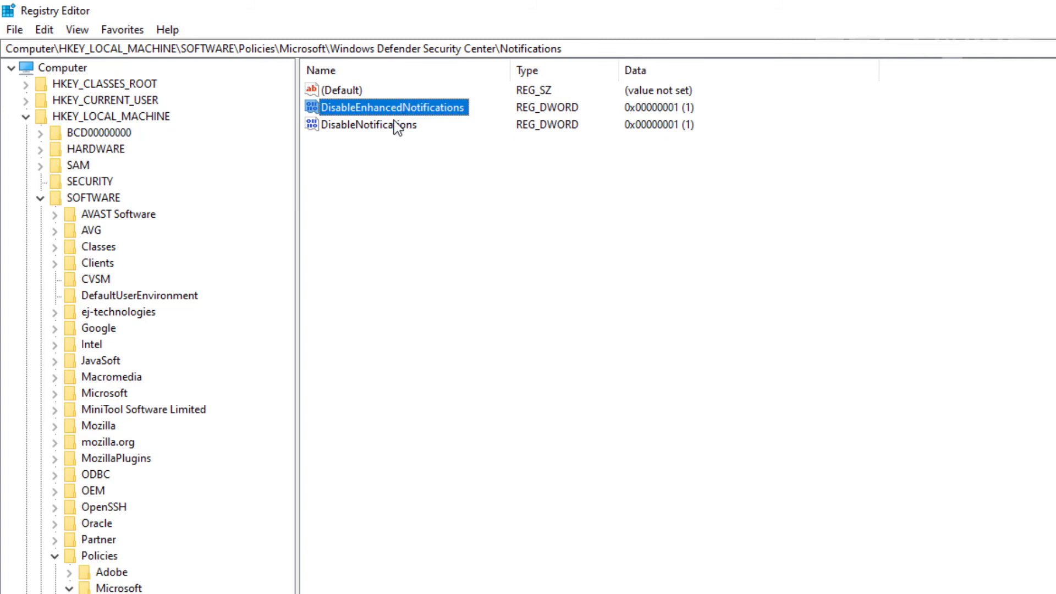
left_click(393, 128)
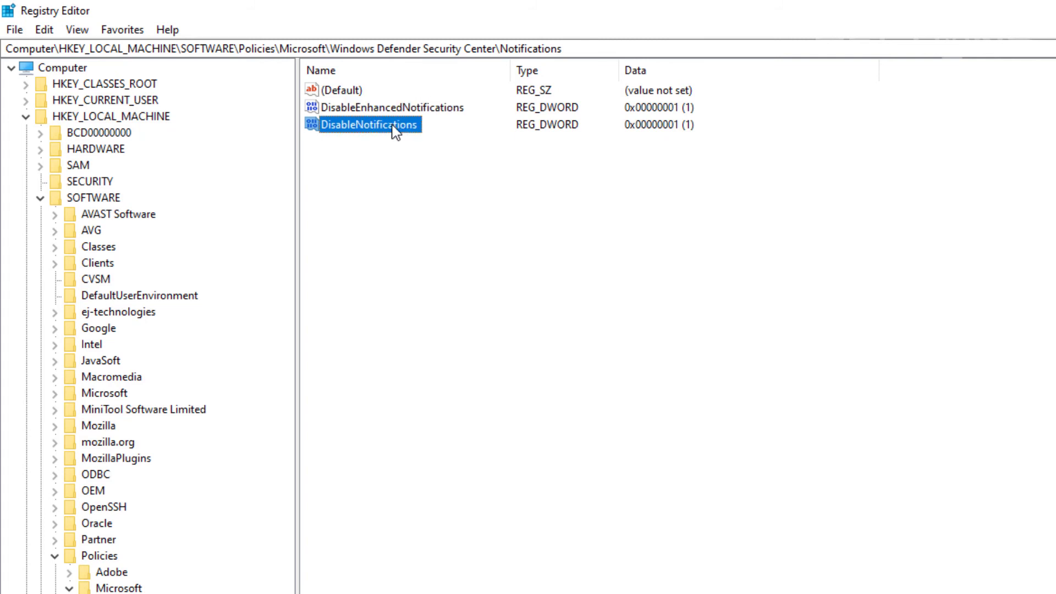
double_click(394, 128)
type("0")
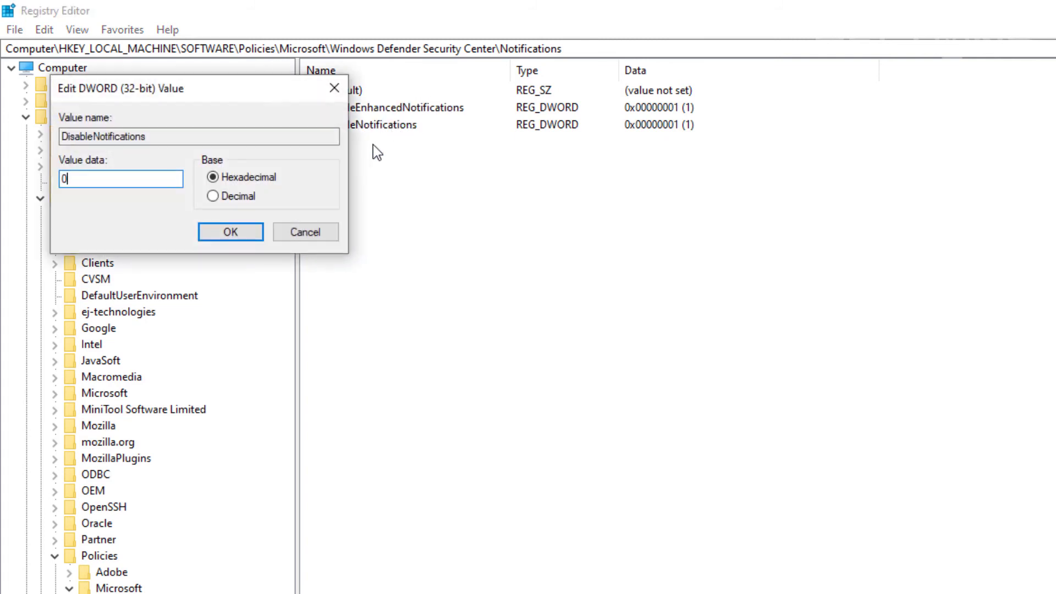
key("Return")
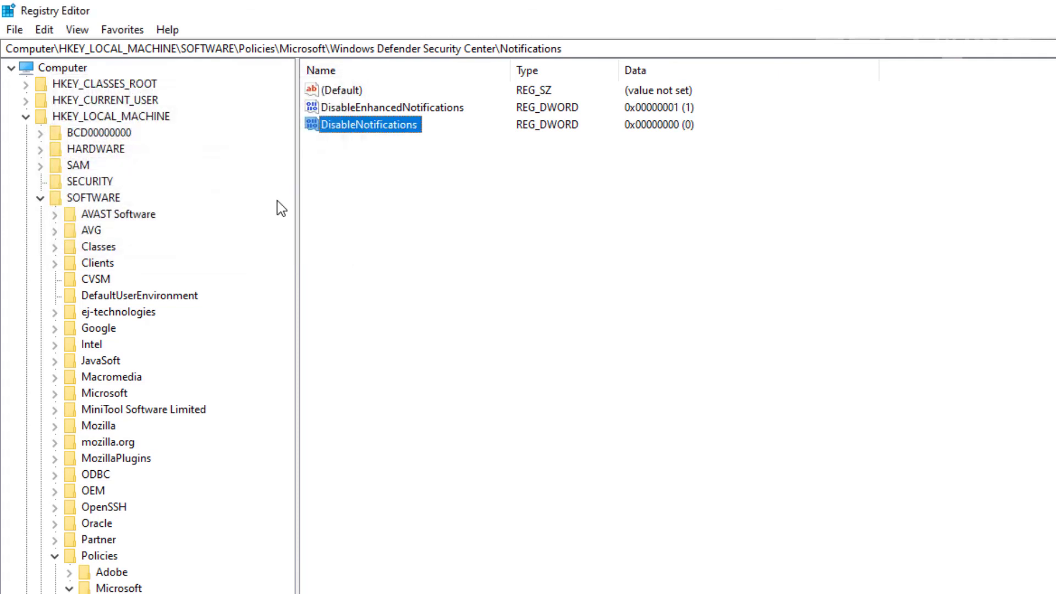
left_click(335, 110)
double_click(335, 110)
type("0")
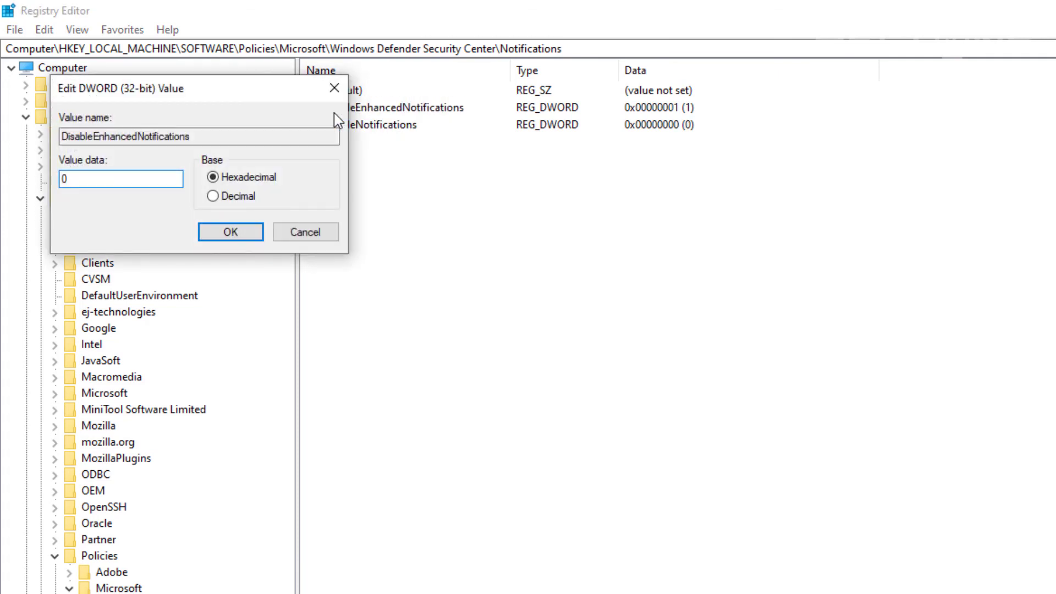
key("Return")
left_click(377, 195)
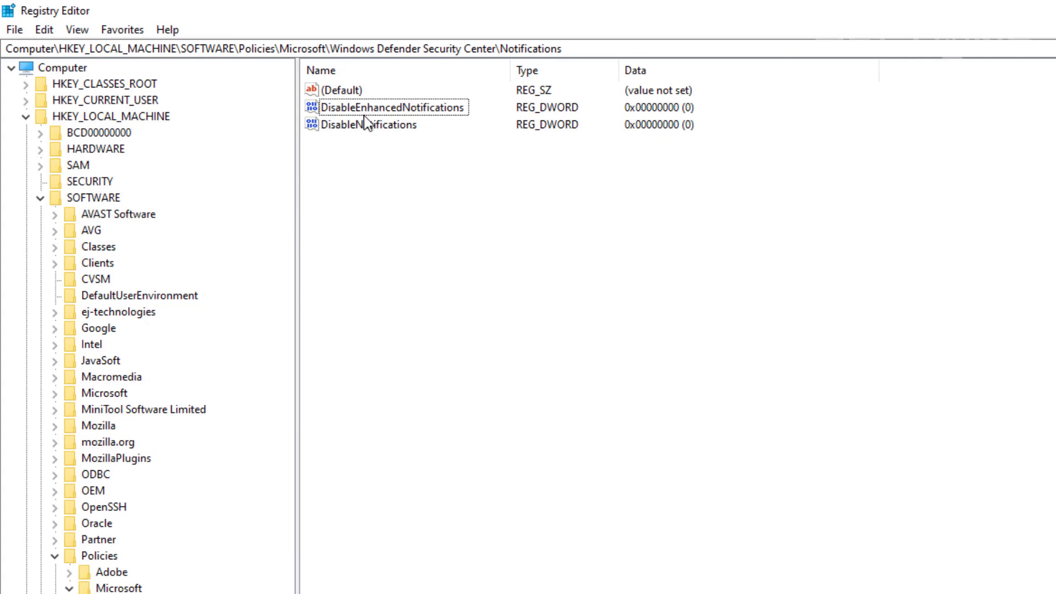
Delete the DisableEnhancedNotifications and DisableNotifications values.
right_click(364, 113)
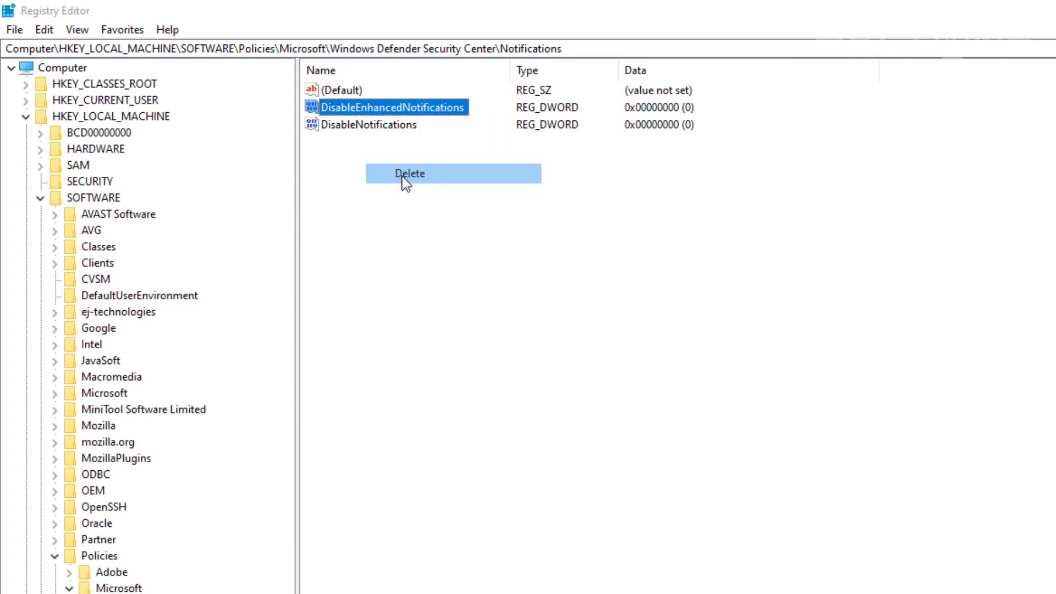
left_click(404, 175)
left_click(979, 481)
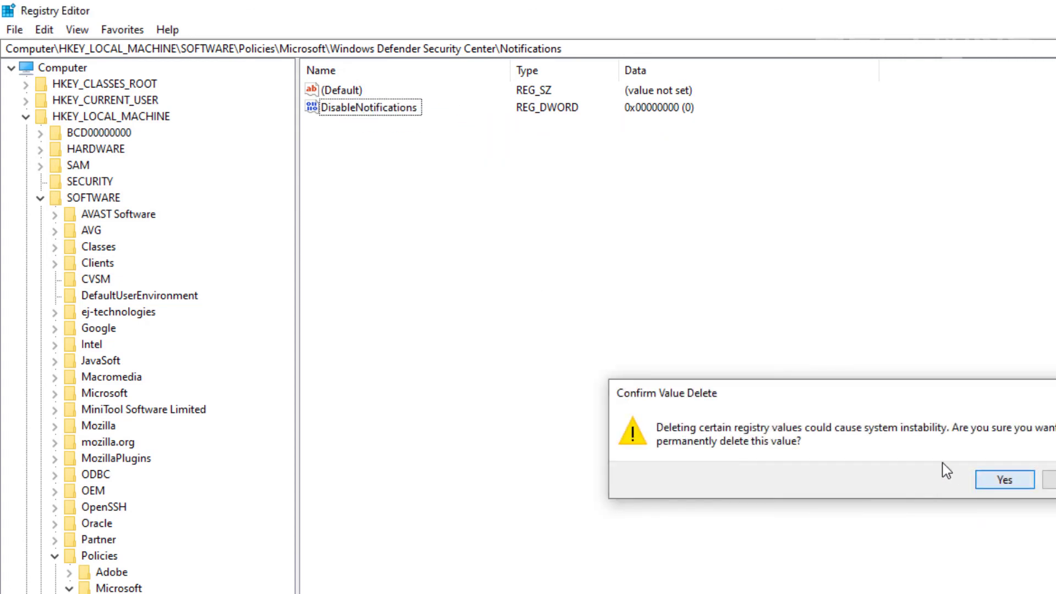
left_click(378, 108)
right_click(378, 108)
left_click(434, 167)
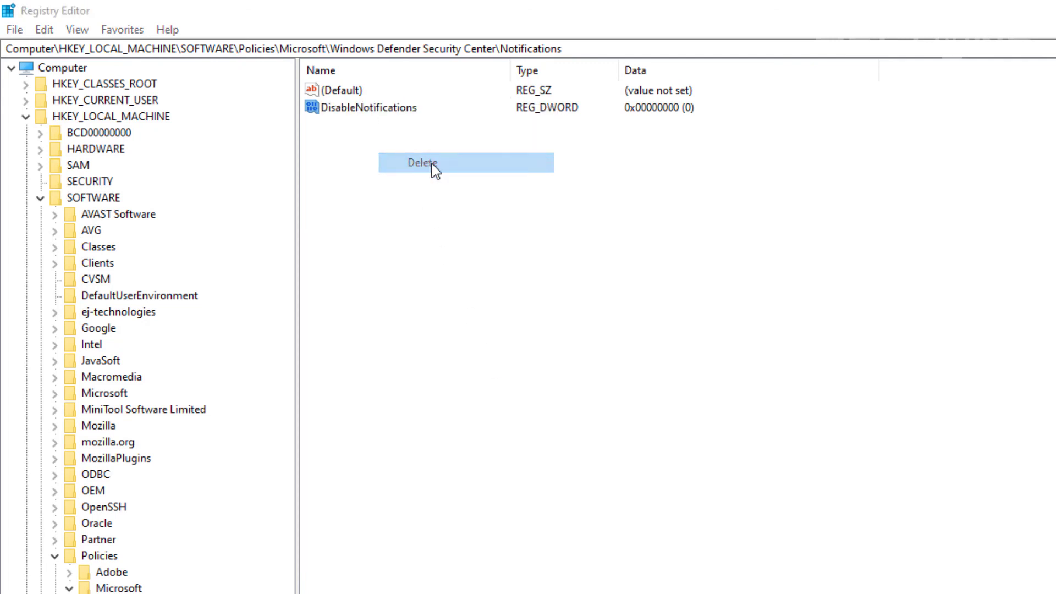
left_click(1005, 480)
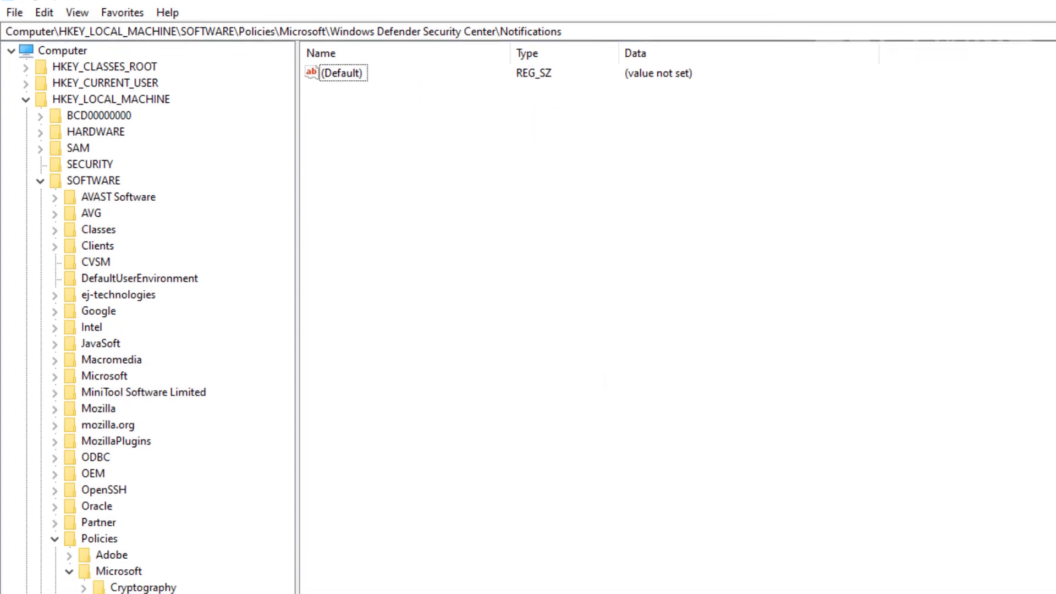
Delete the Windows Defender Security Center key along with its Notifications subkey.
right_click(150, 463)
left_click(220, 535)
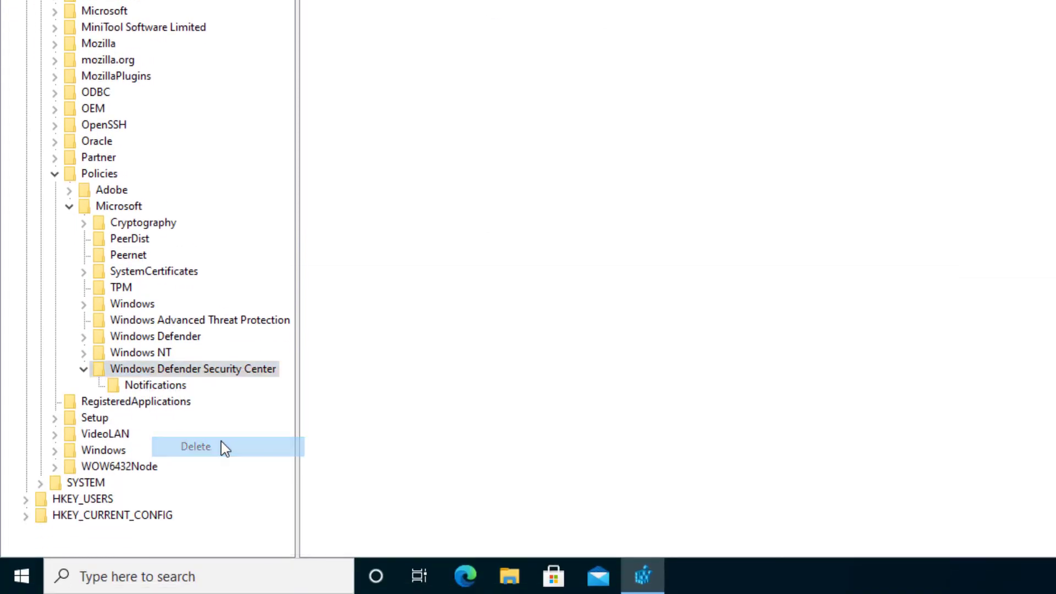
left_click(971, 97)
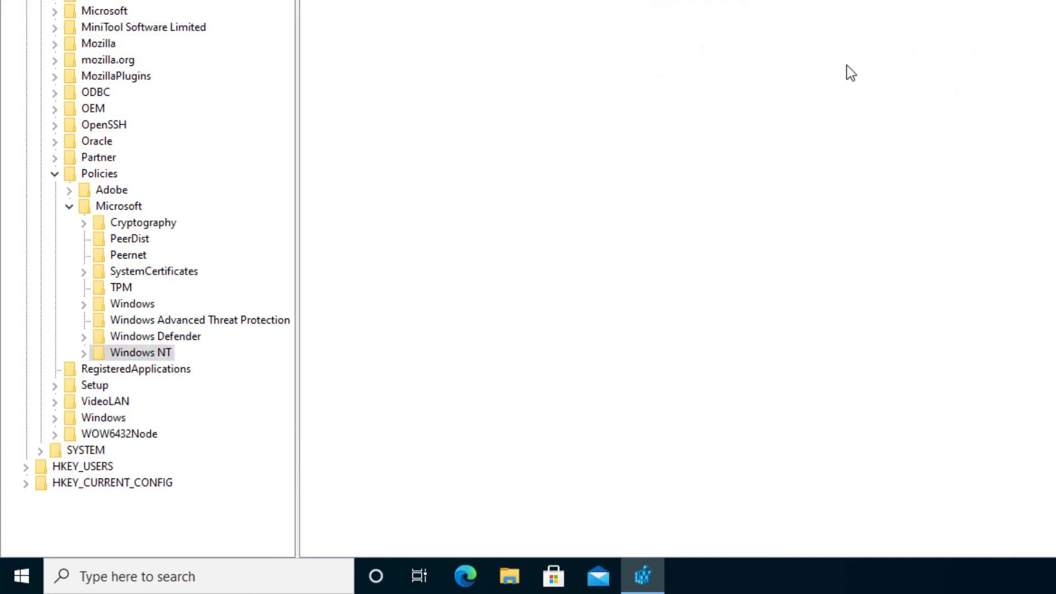